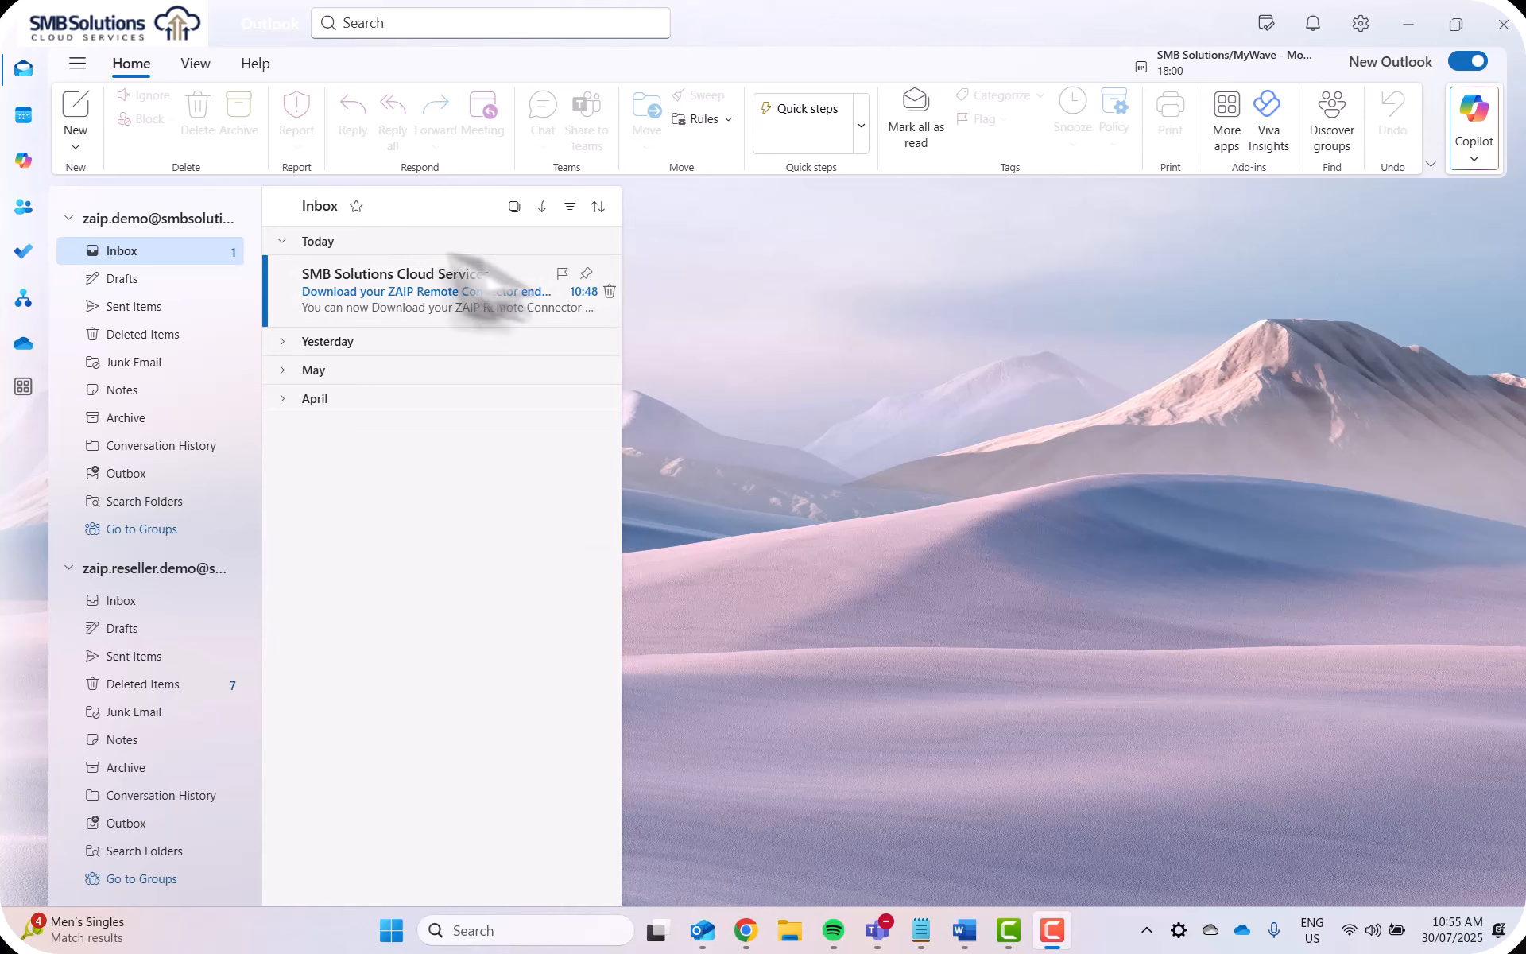
Step: Download ZAIP_Connector.exe from the ZAIP Remote Connector email and launch it, allowing it to run past Microsoft Defender SmartScreen
left_click(415, 287)
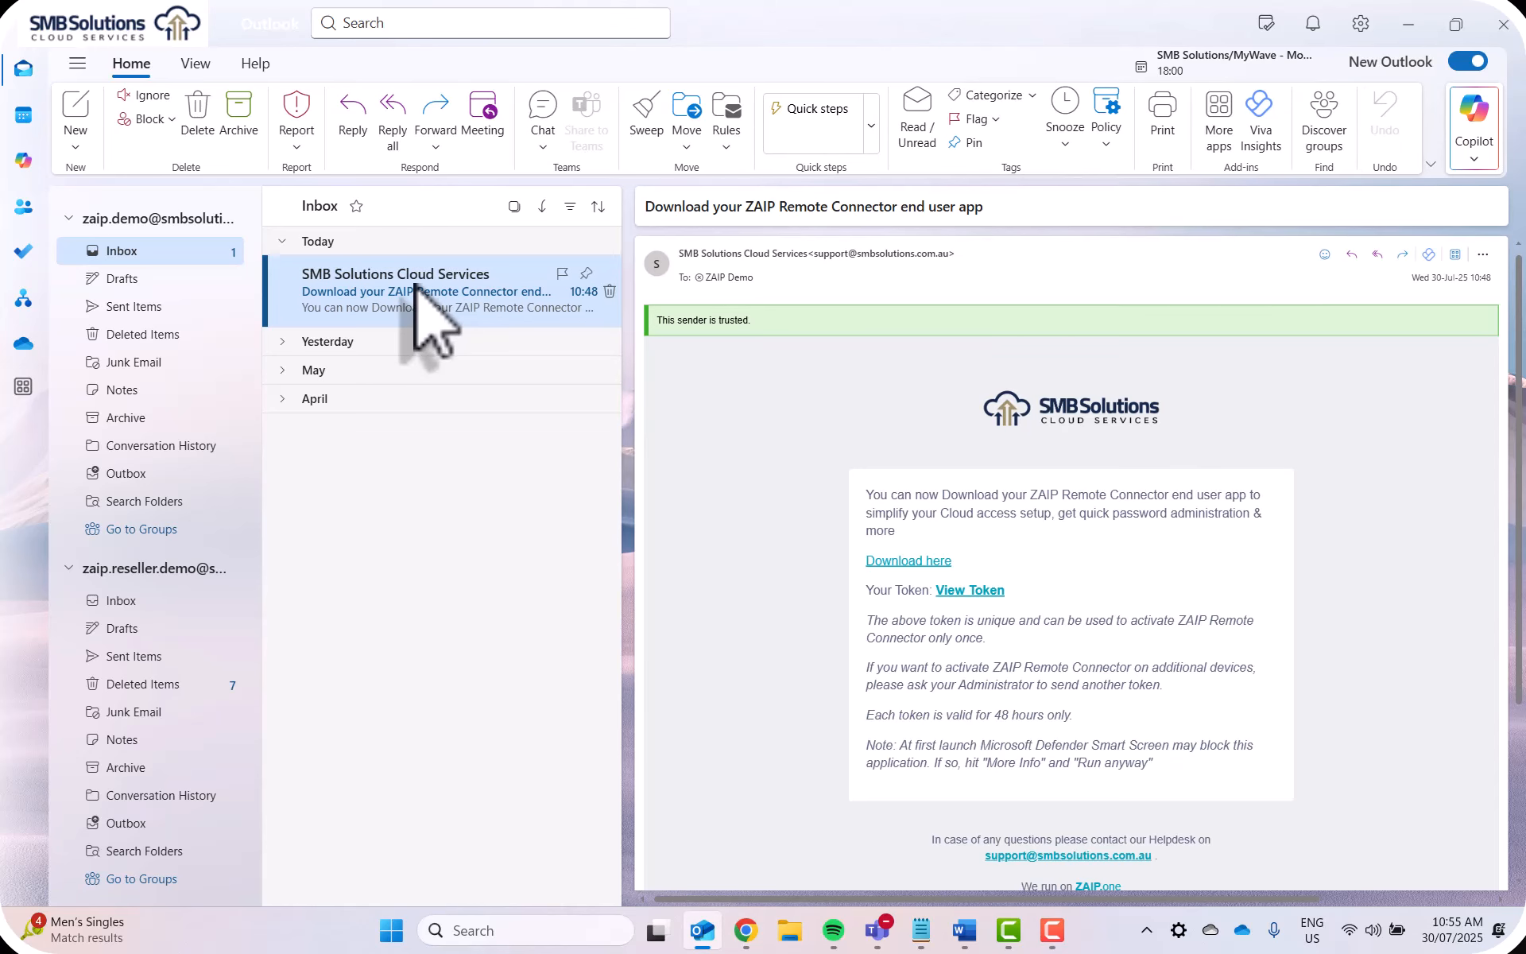
left_click(888, 563)
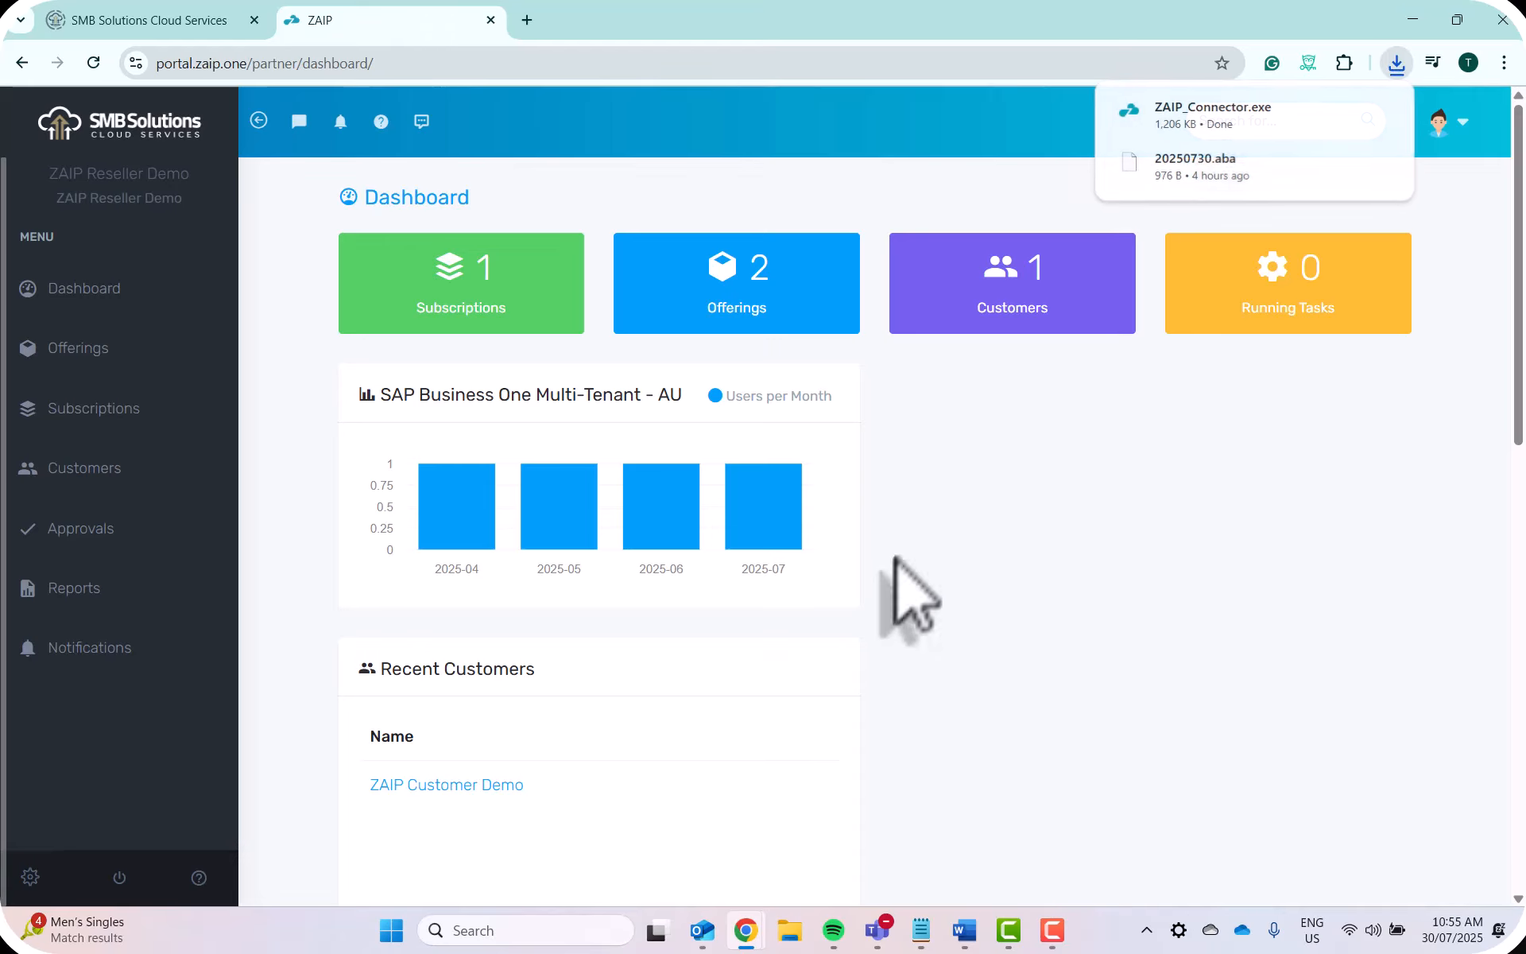
left_click(1292, 115)
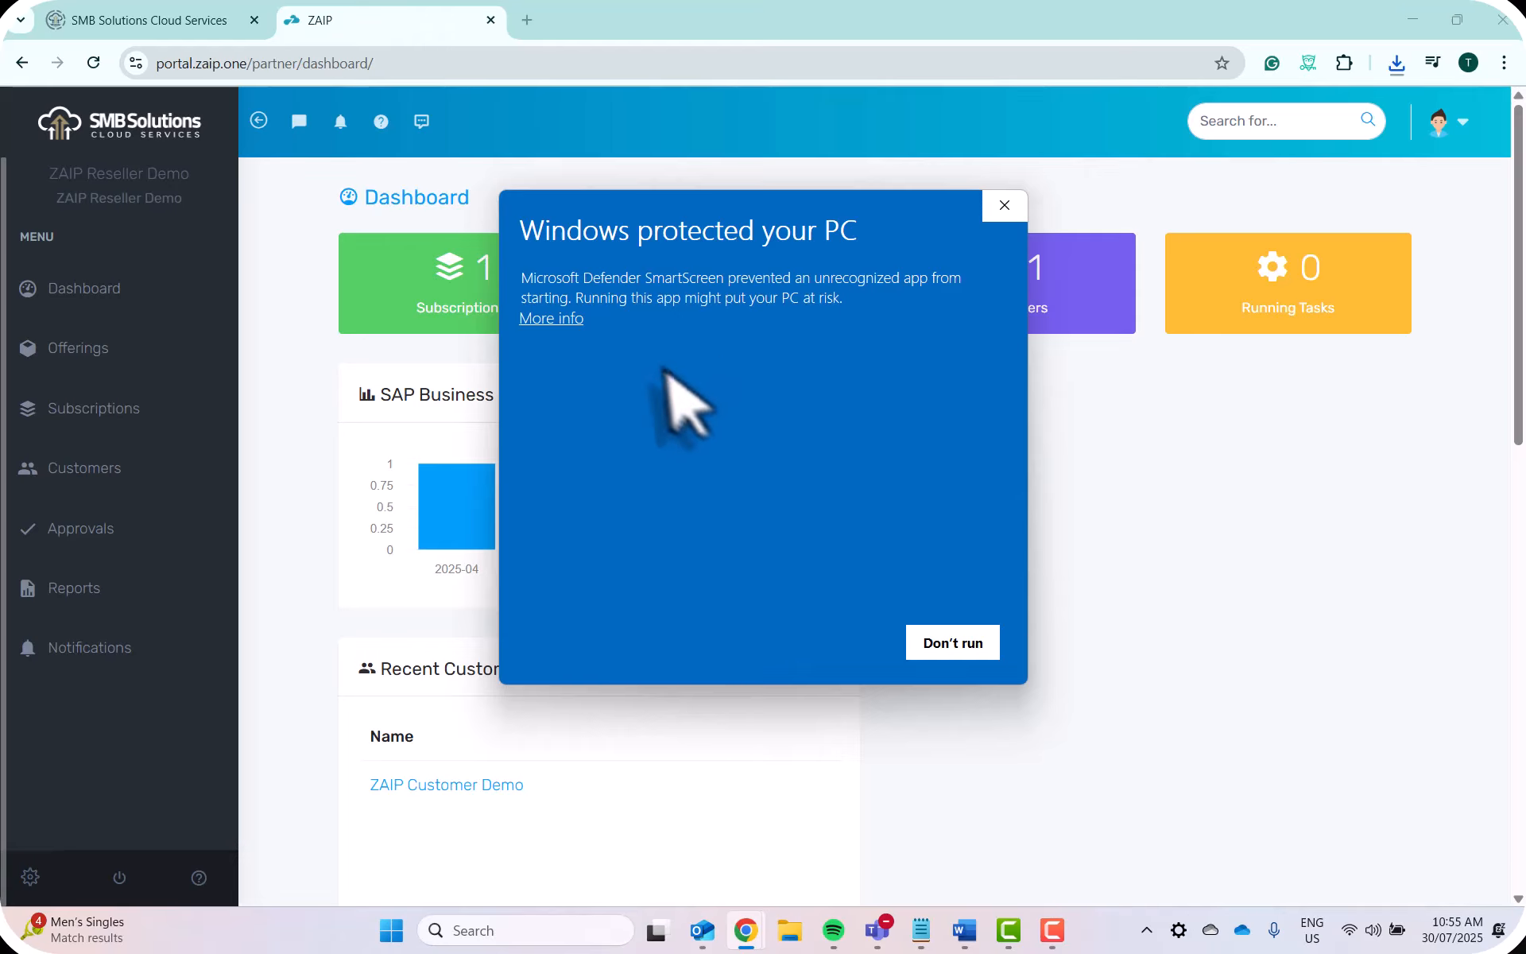
left_click(566, 319)
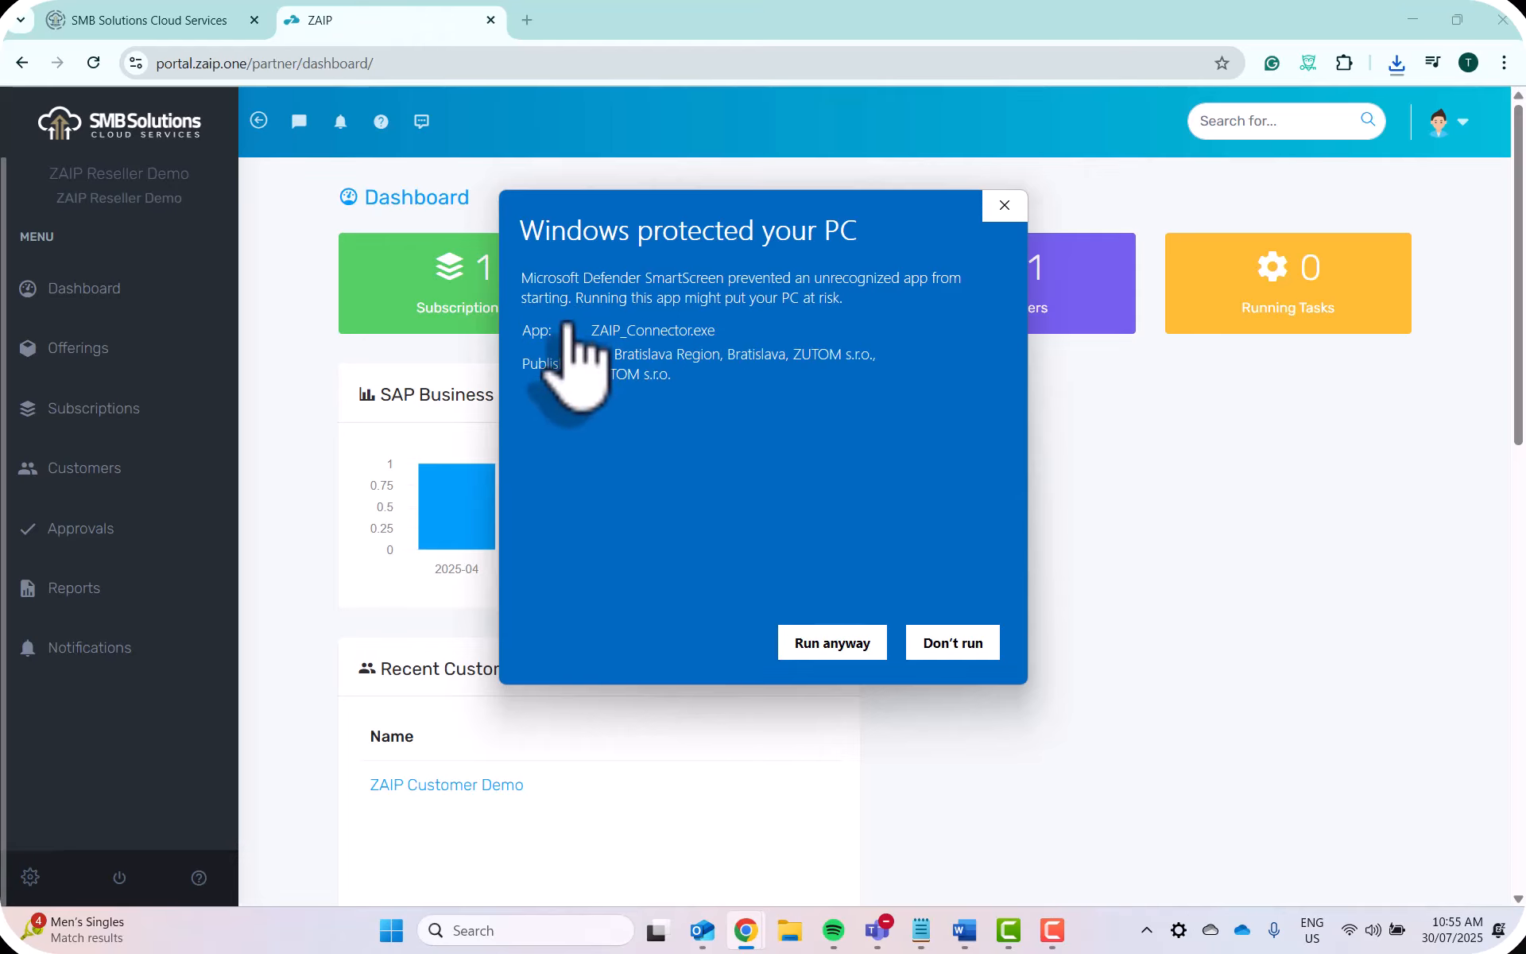
left_click(830, 643)
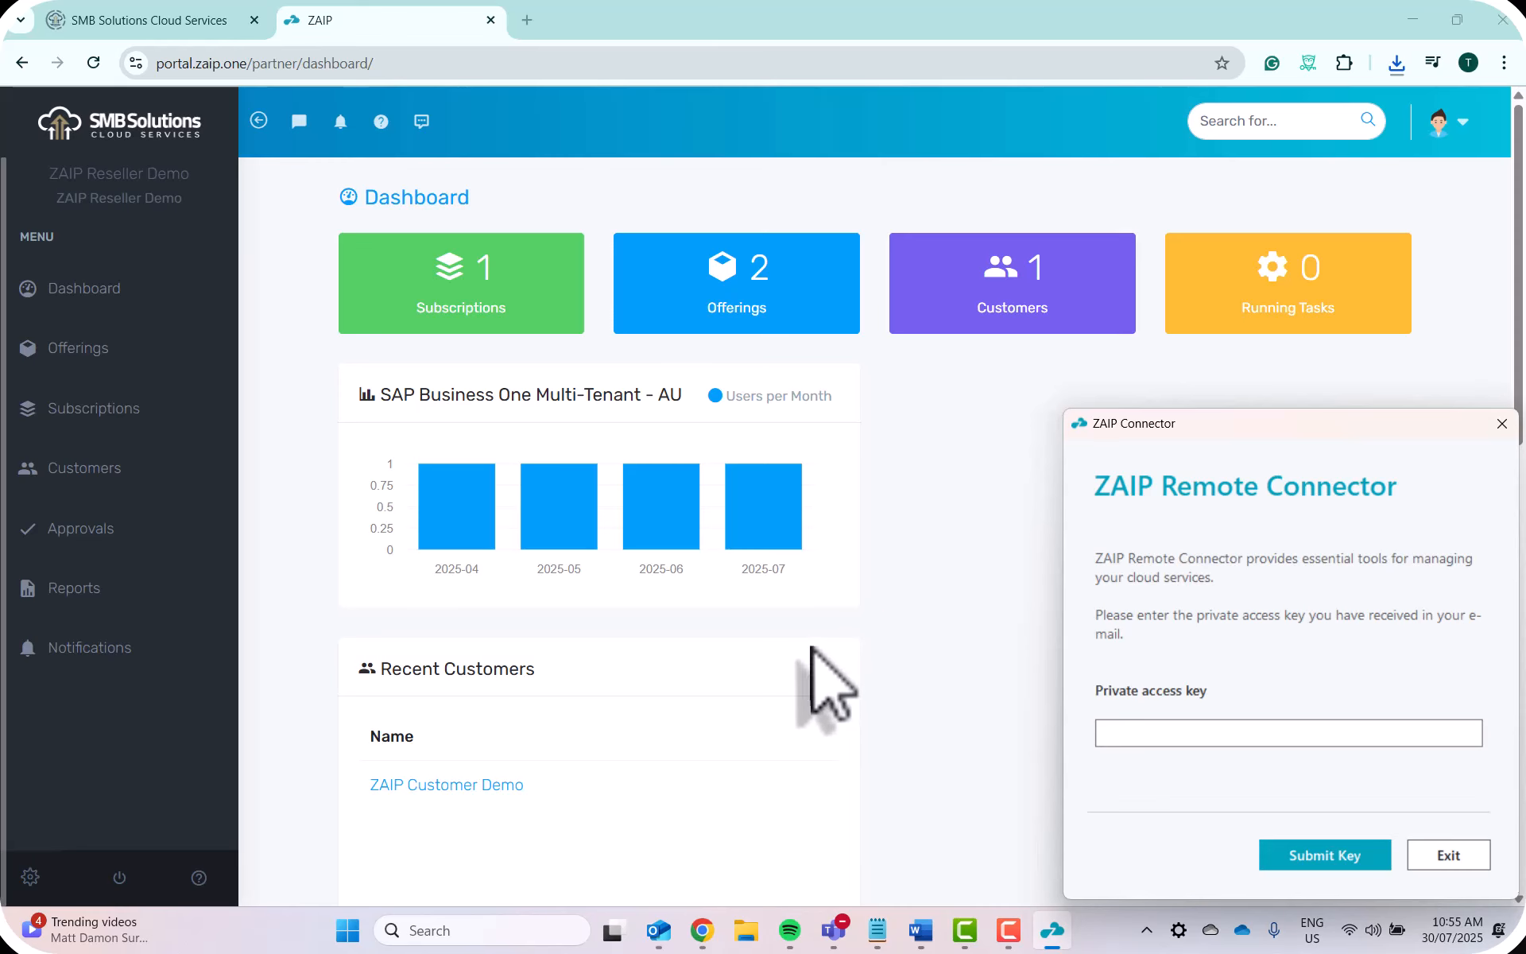
Step: Activate the connector with the private access key copied from the Outlook email's token link, and complete its configuration with Run at Startup enabled
left_click(670, 931)
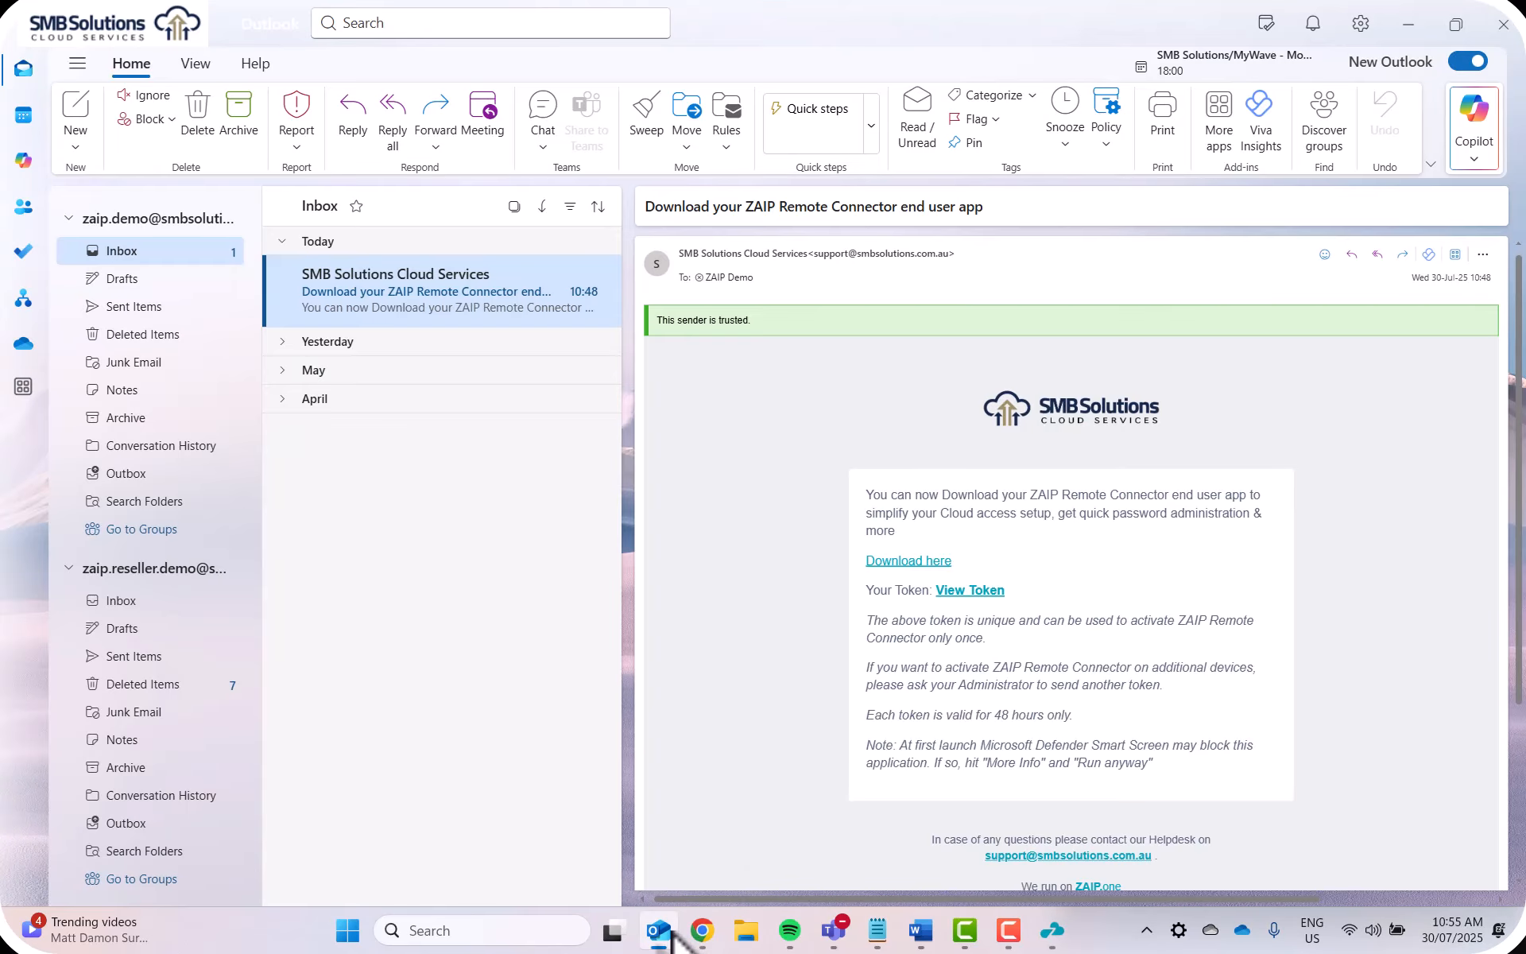
left_click(986, 594)
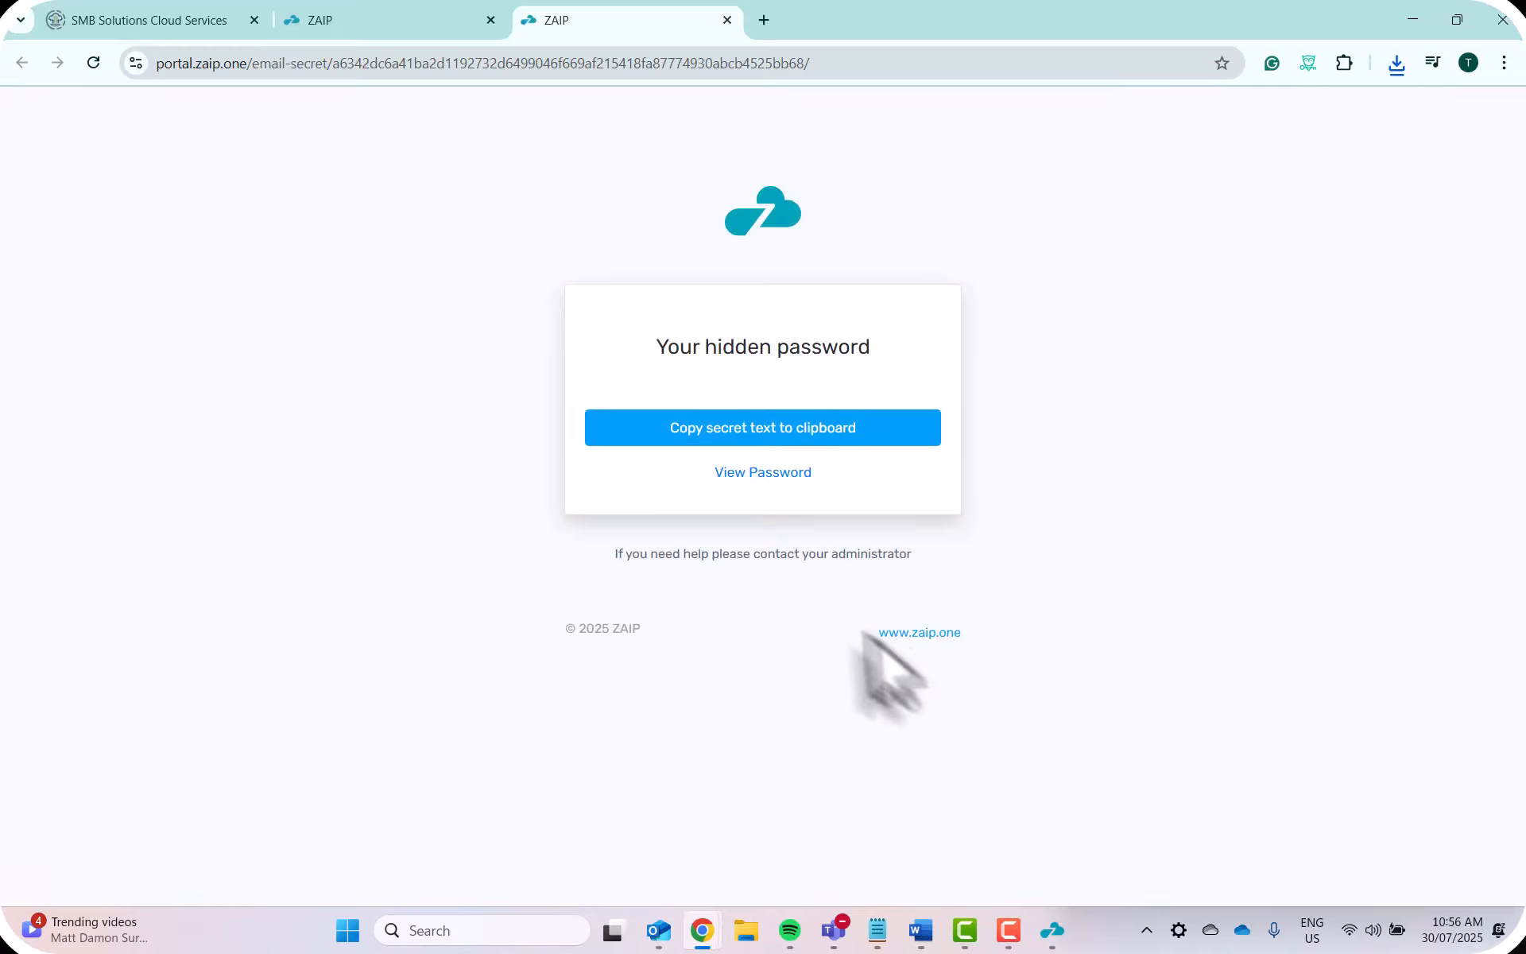
left_click(874, 430)
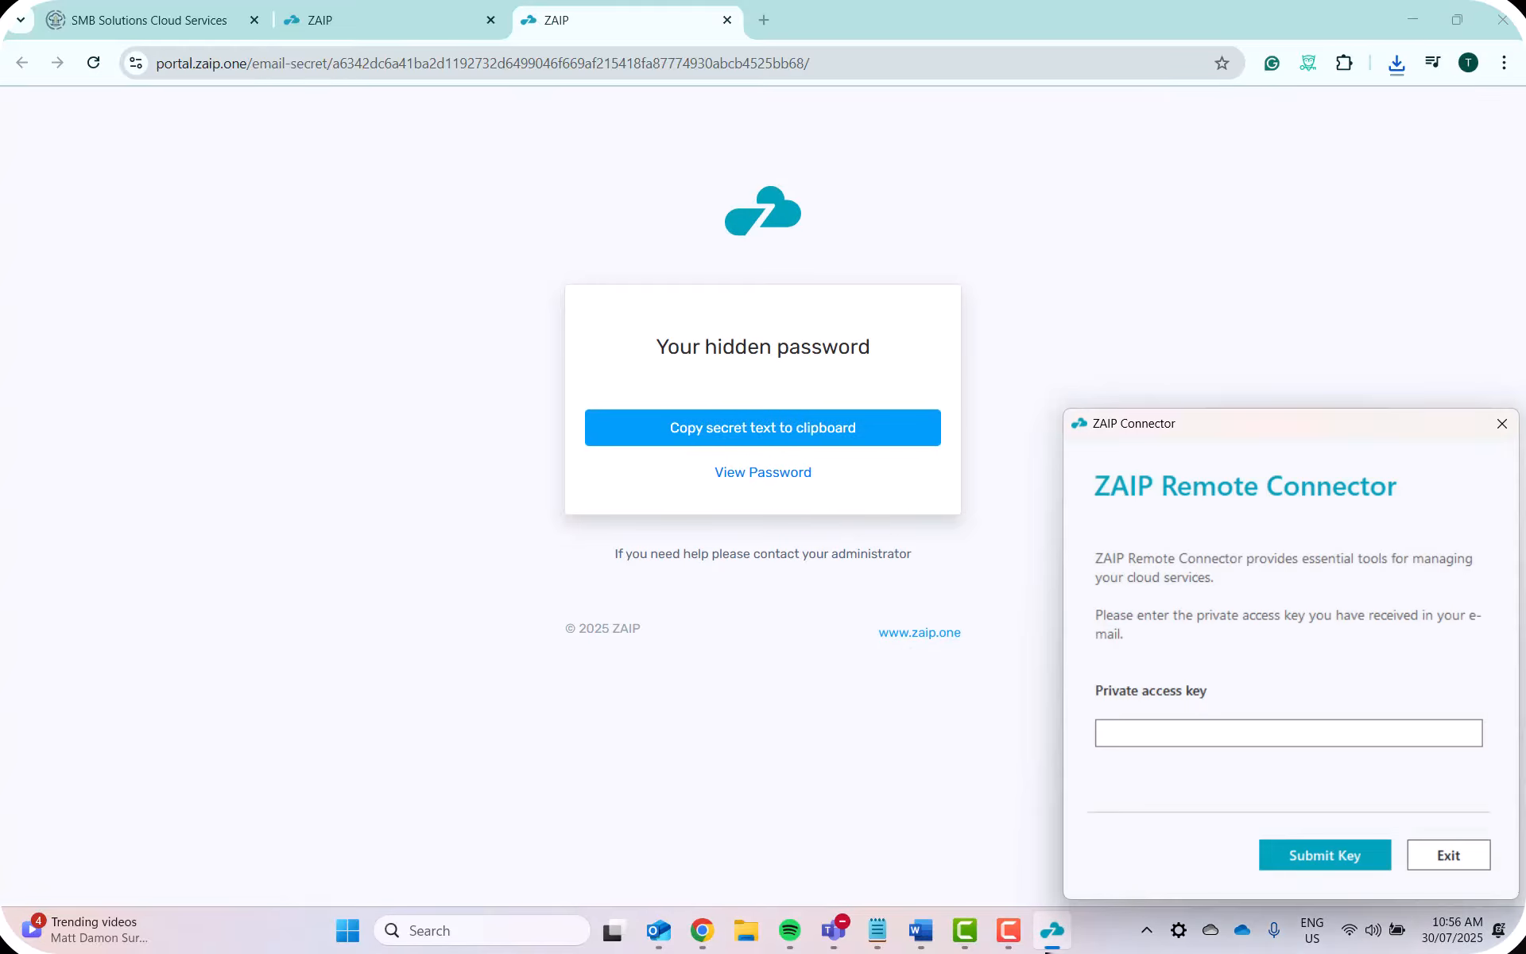
key("ctrl+v")
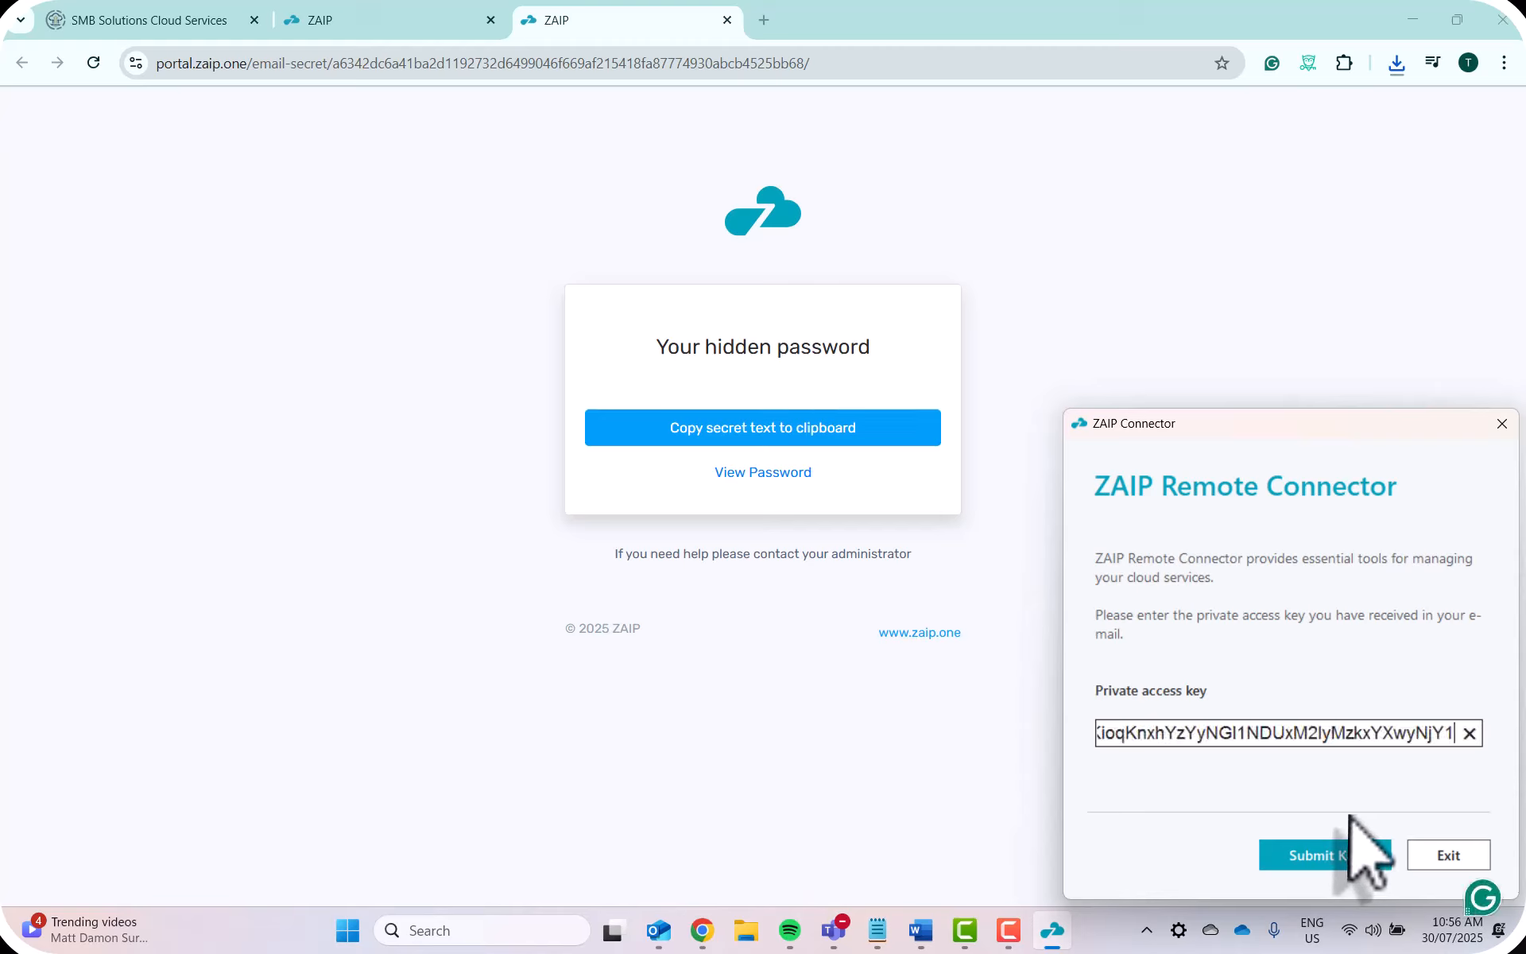
left_click(1352, 854)
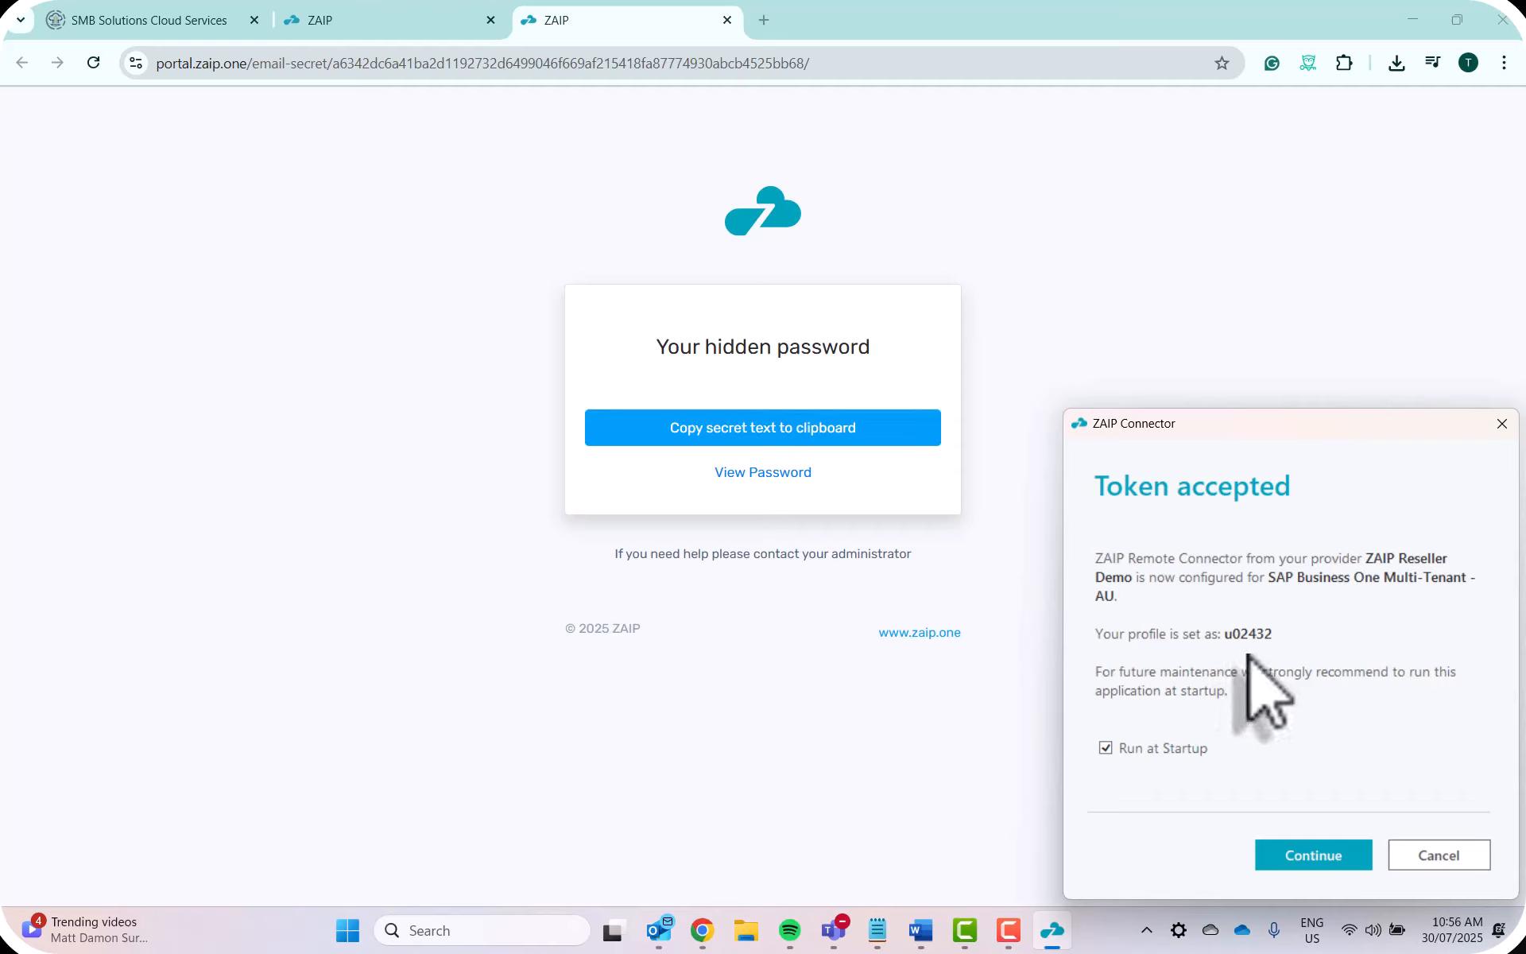
left_click(1304, 857)
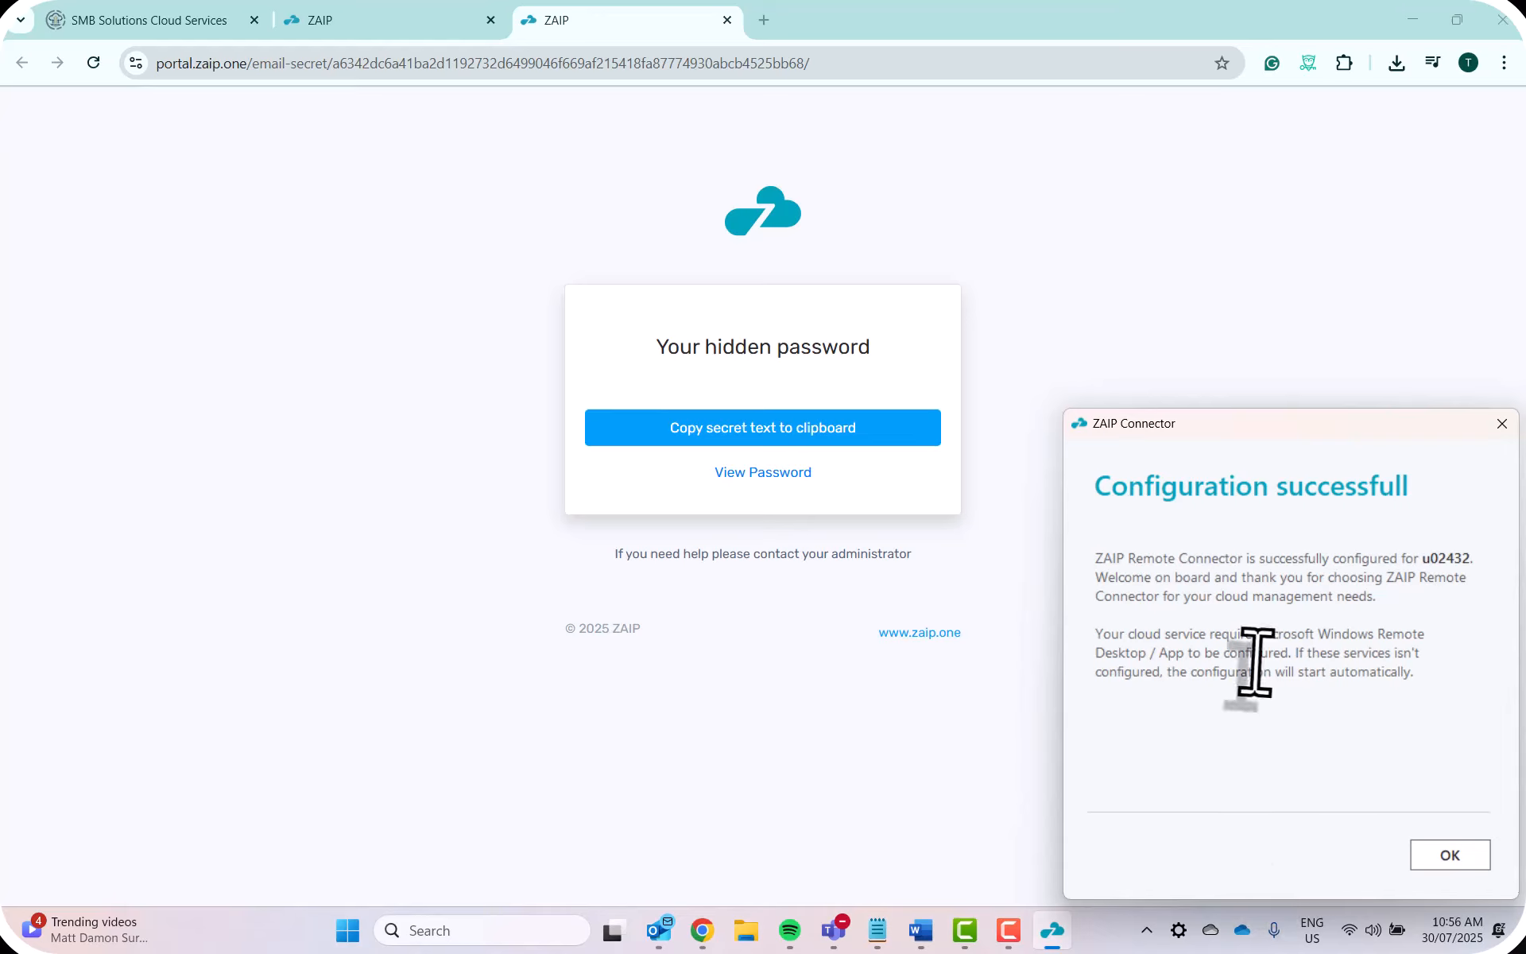
left_click(1454, 855)
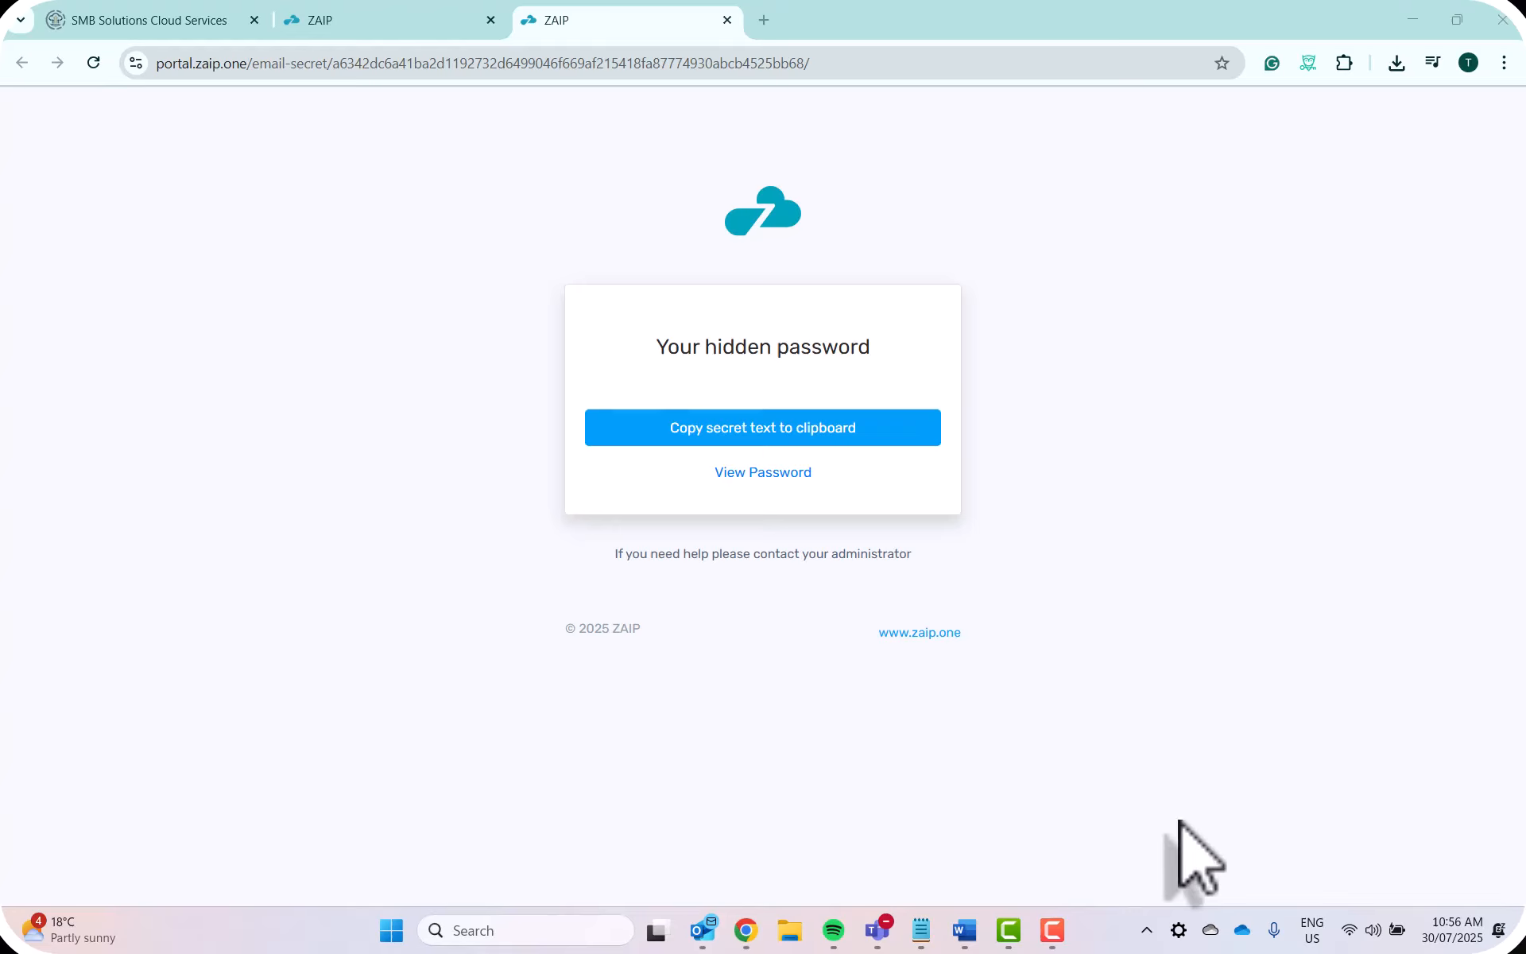
Step: Launch the HANA - SAP Business One SP2411 - Desktop connection from ZAIP Remote Connector and accept the publisher security warning
left_click(1146, 930)
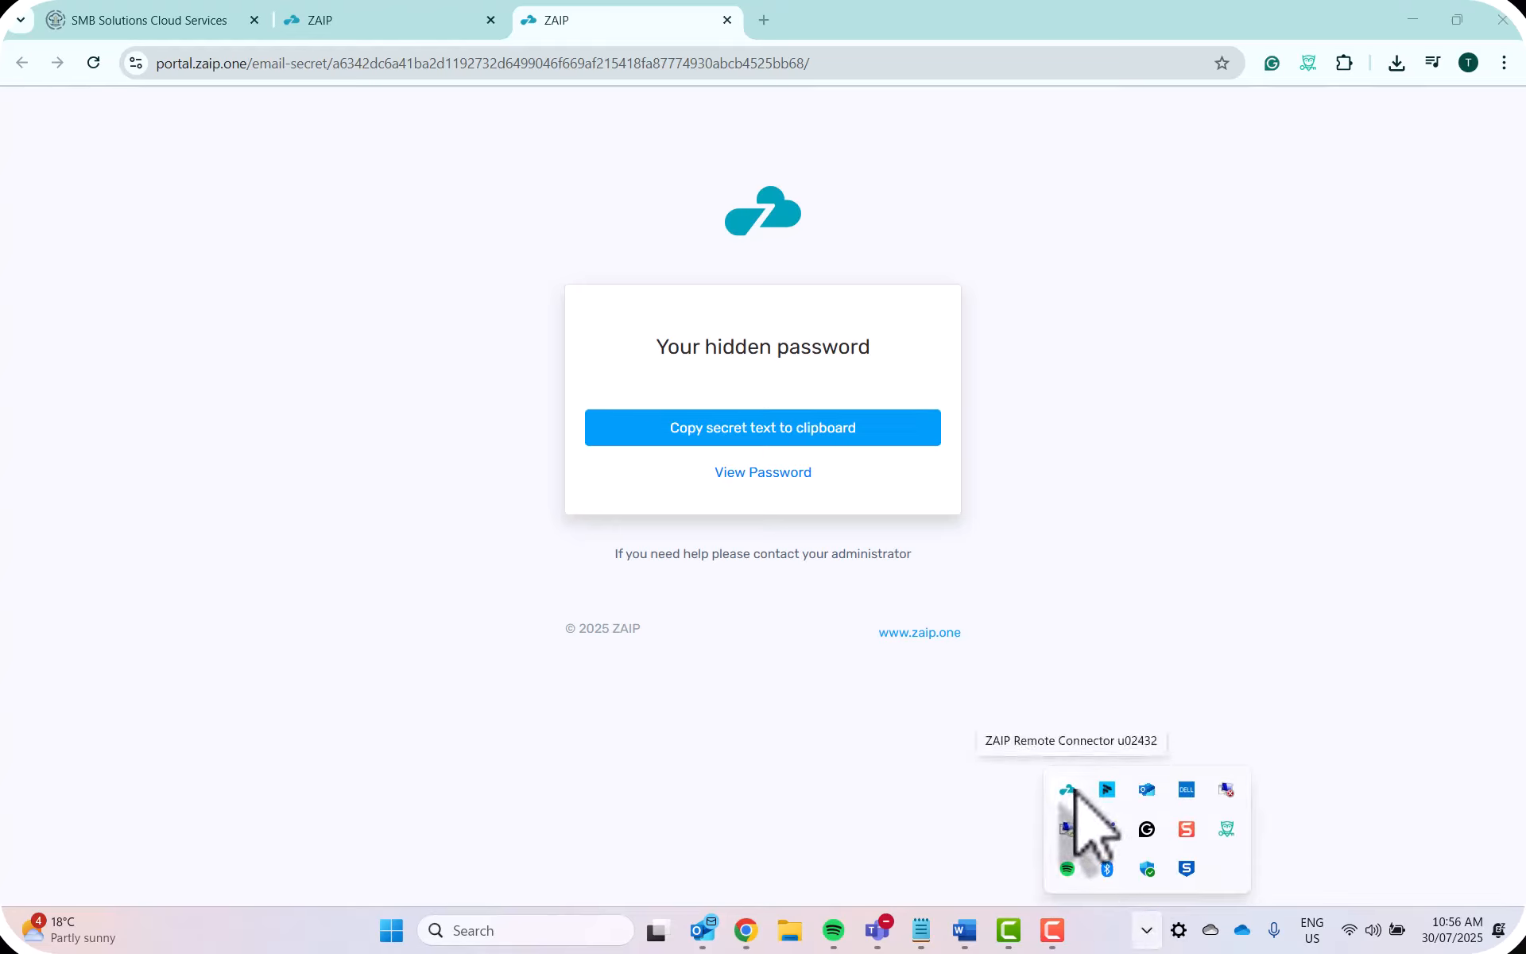
right_click(1073, 787)
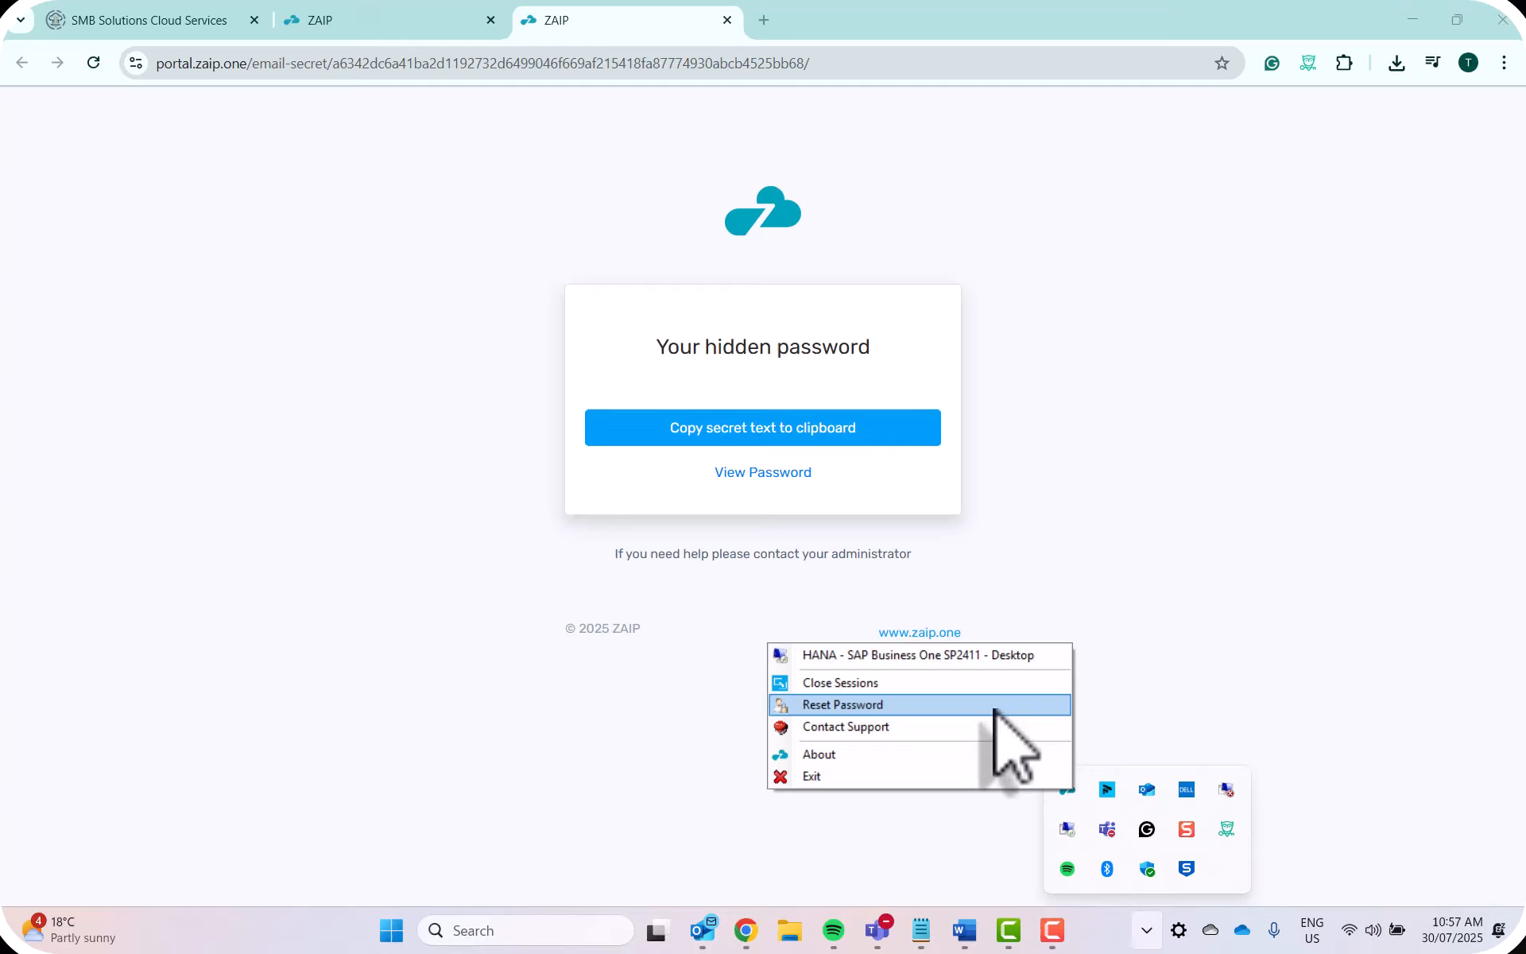
left_click(964, 654)
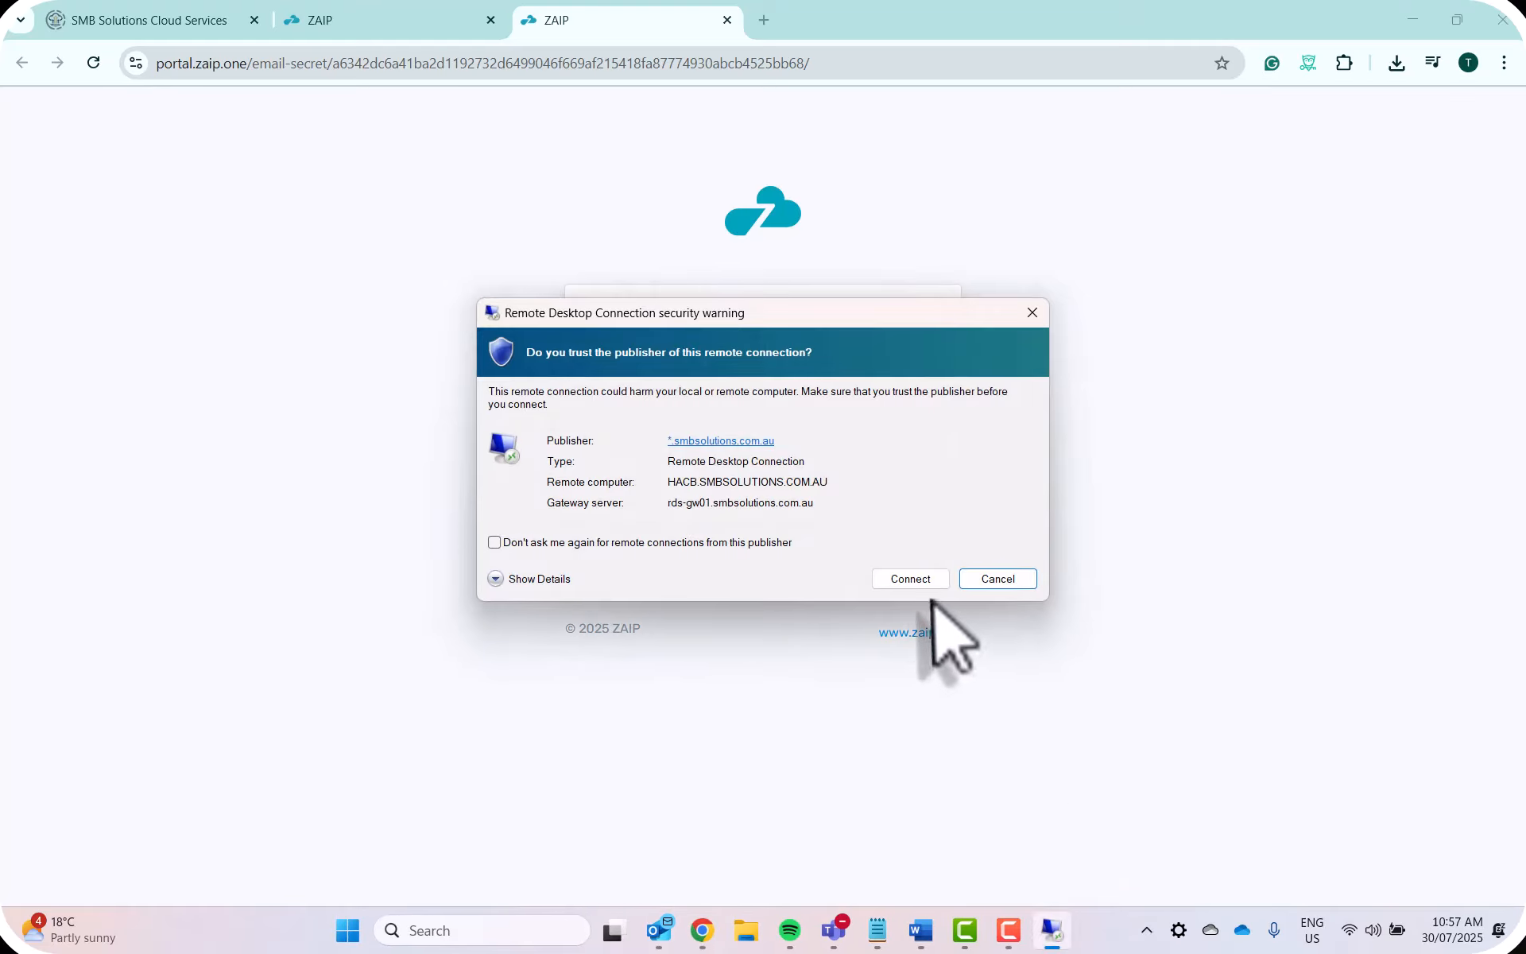
left_click(910, 579)
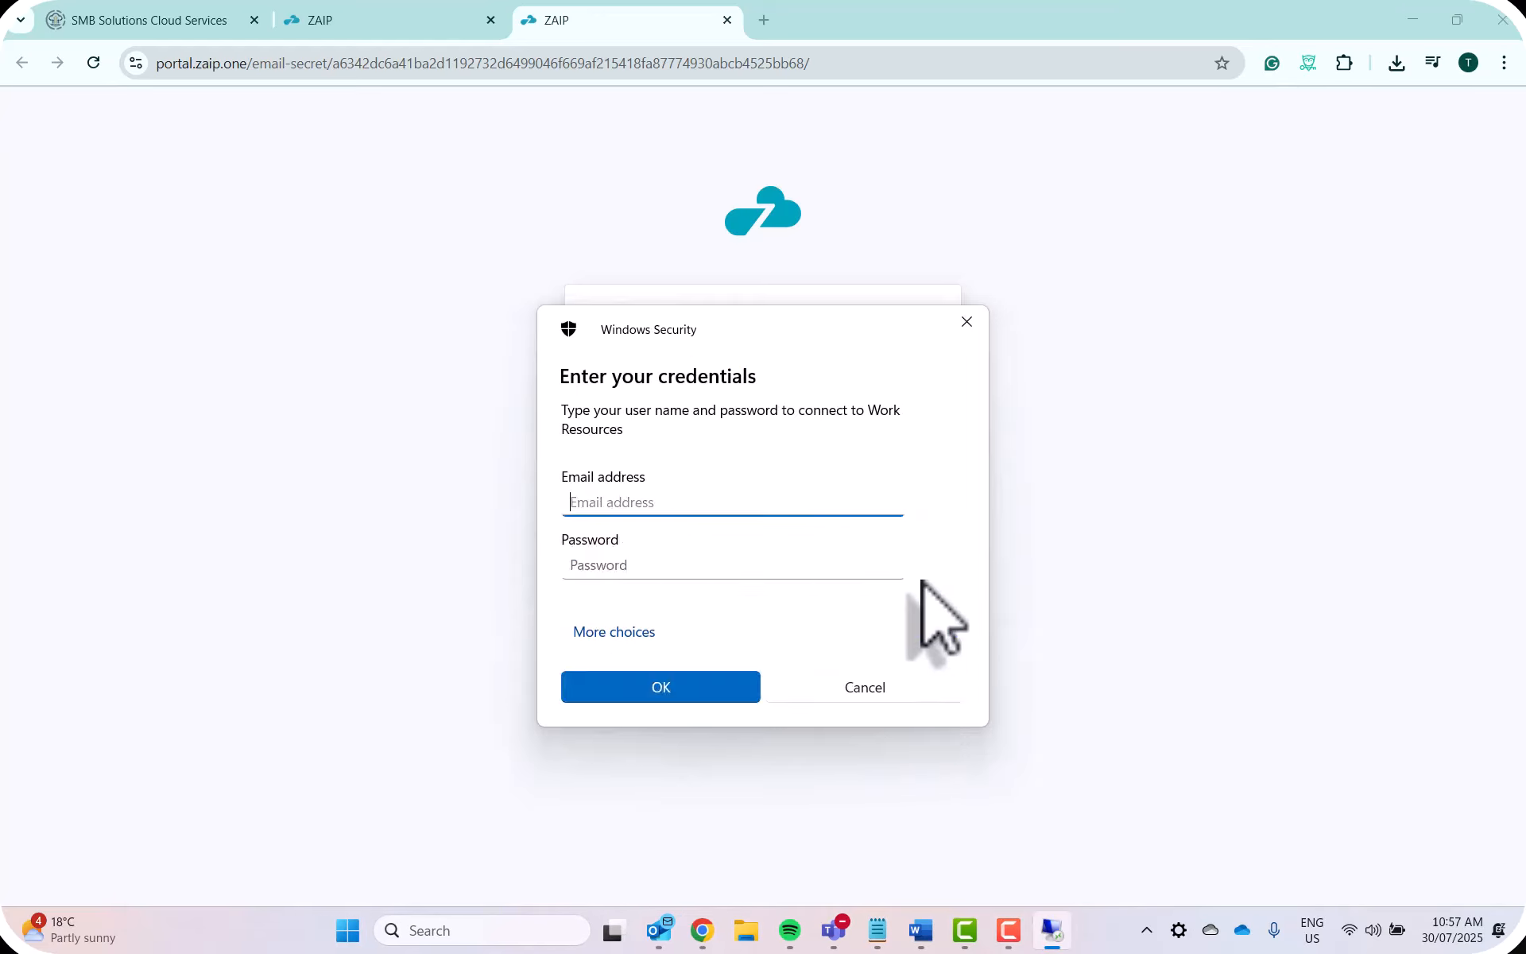
Step: Sign in to the remote desktop with a different account, entering the smbsolutions domain user name and the account password
left_click(638, 597)
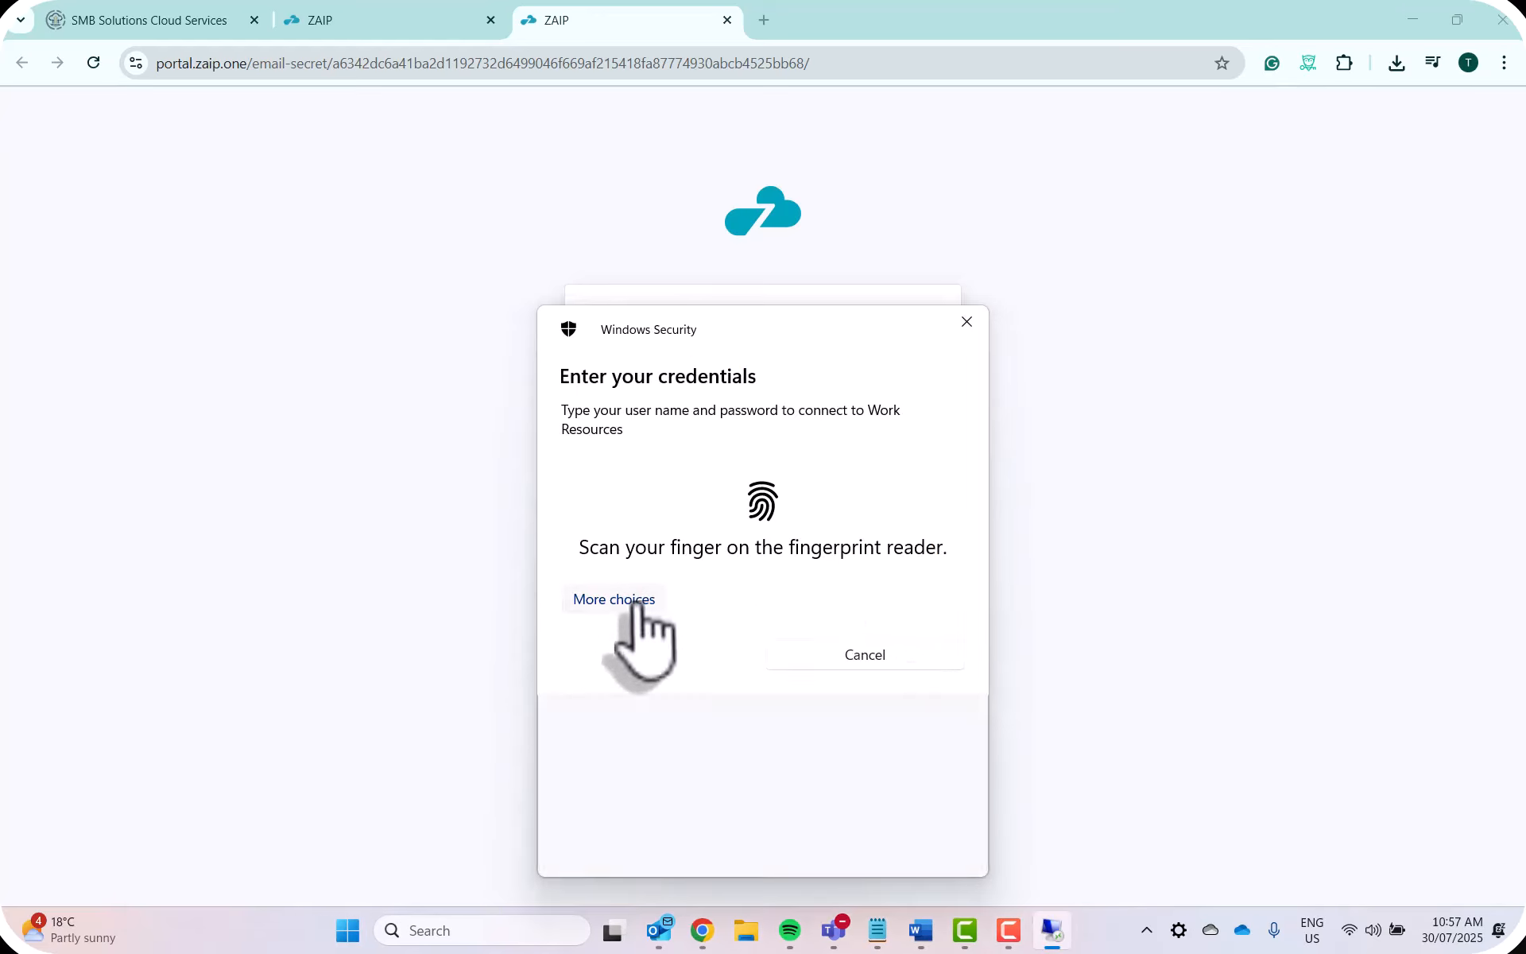
left_click(654, 657)
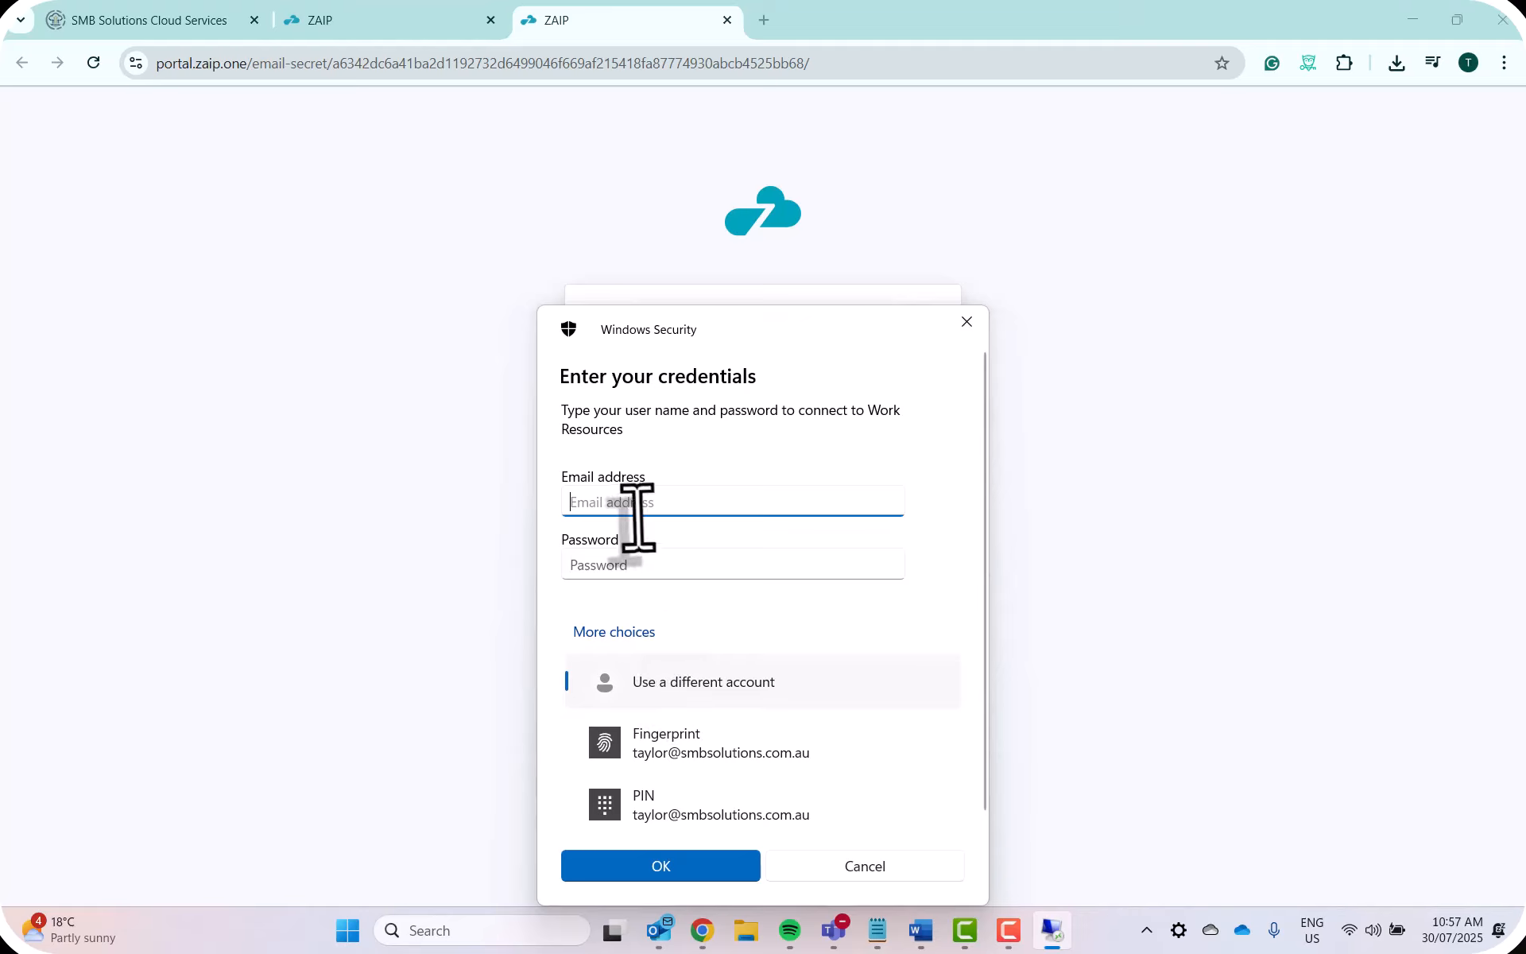
type("smbsolutions\\u02")
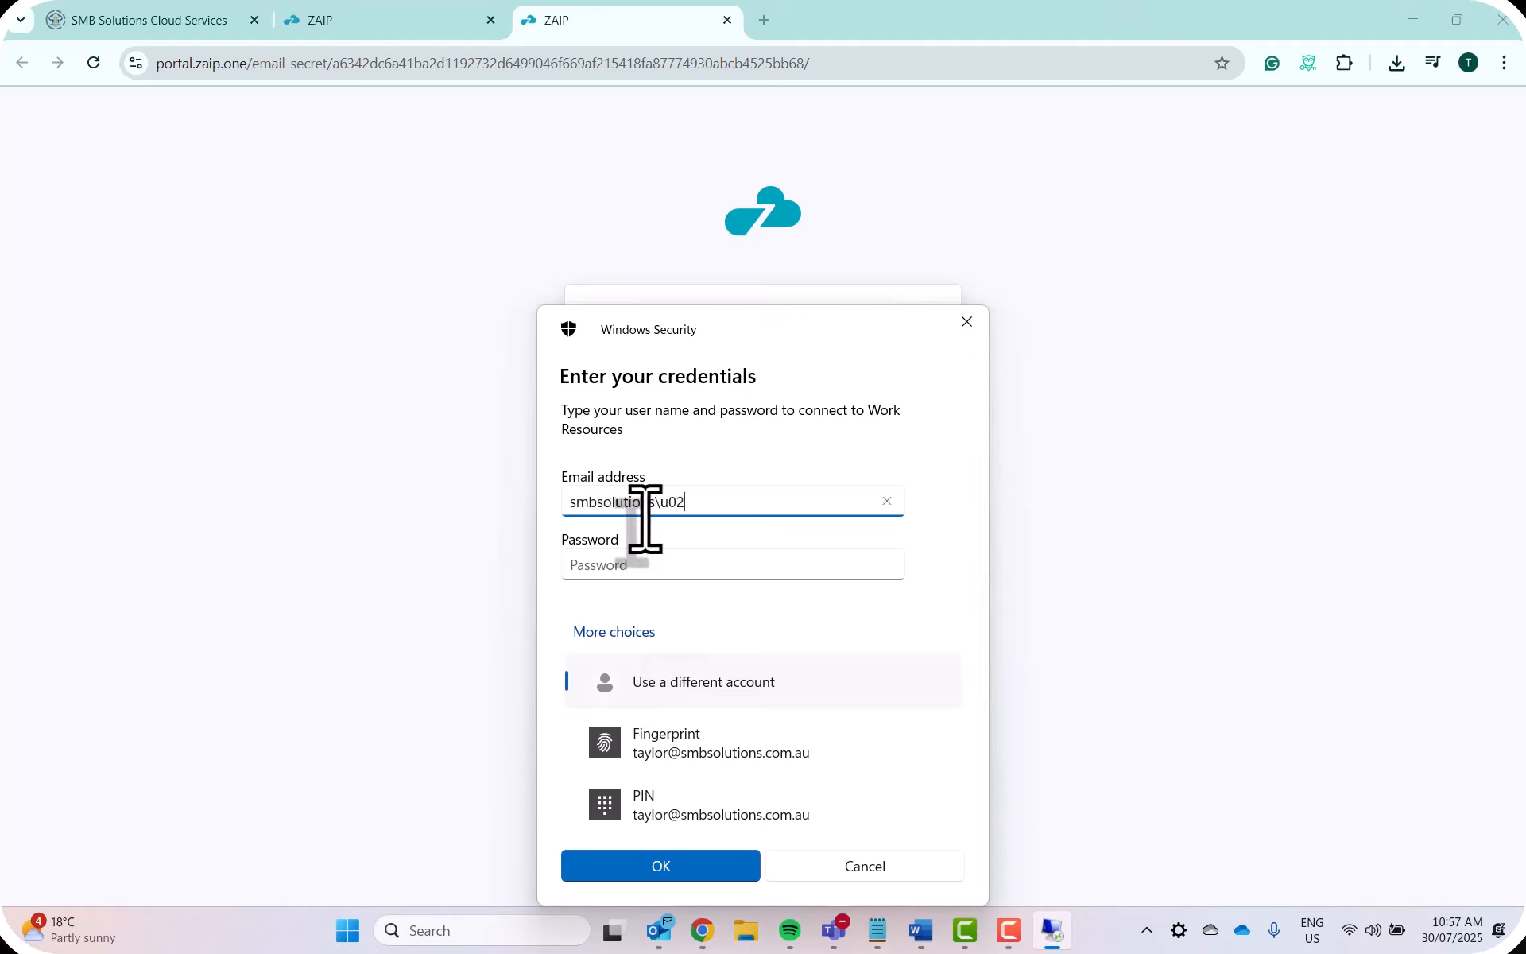
type("432")
key("Tab")
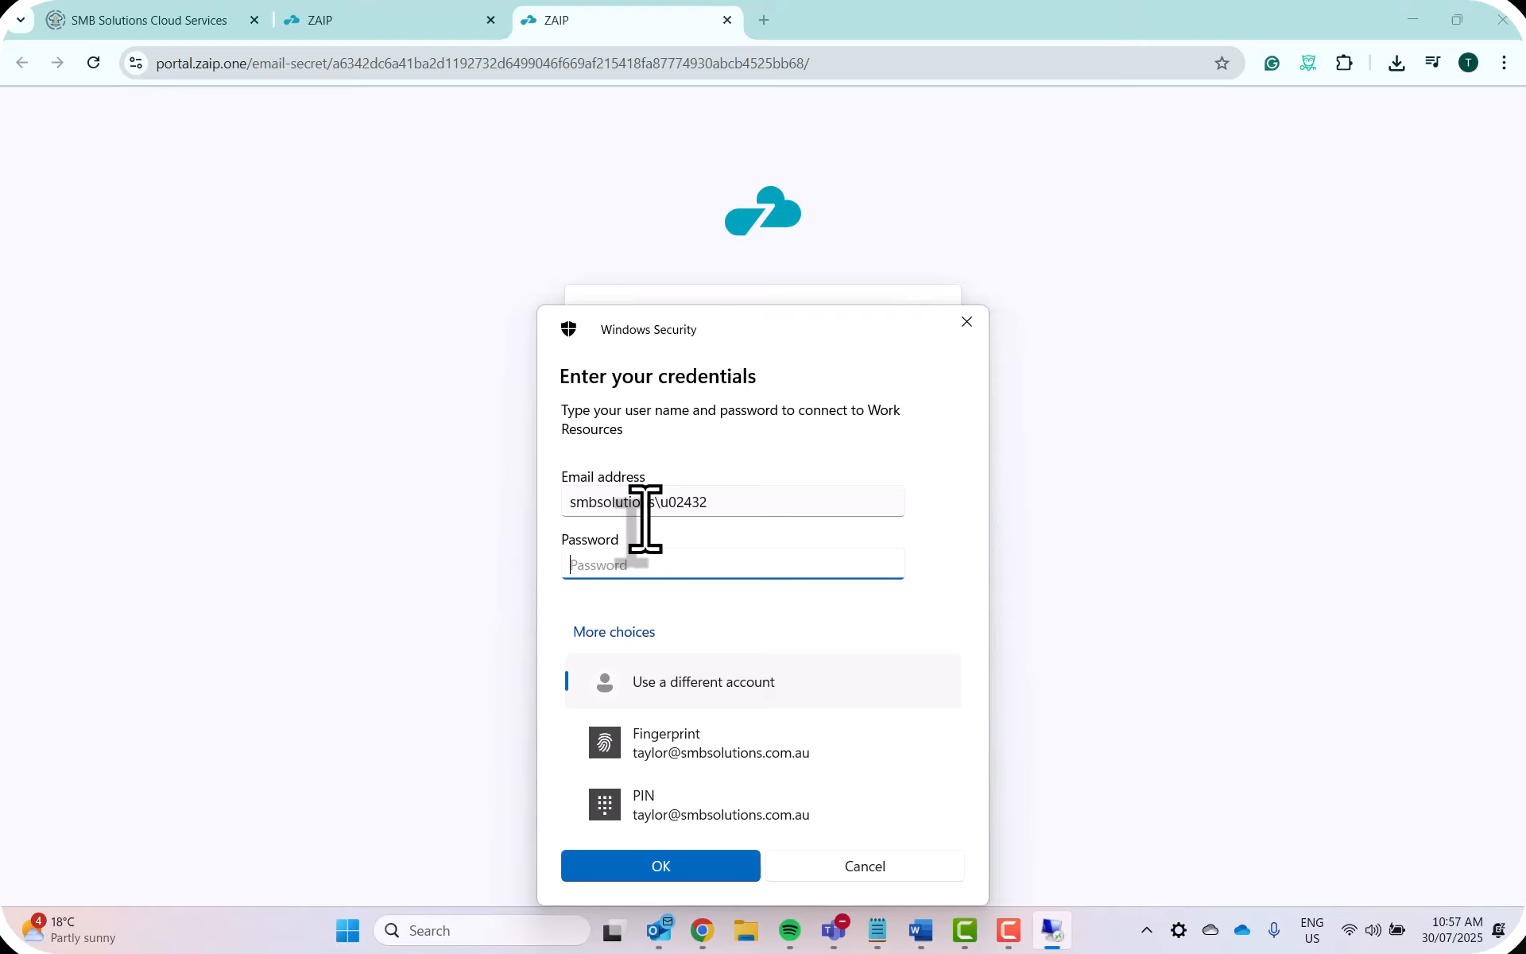
type("•••••••")
key("Return")
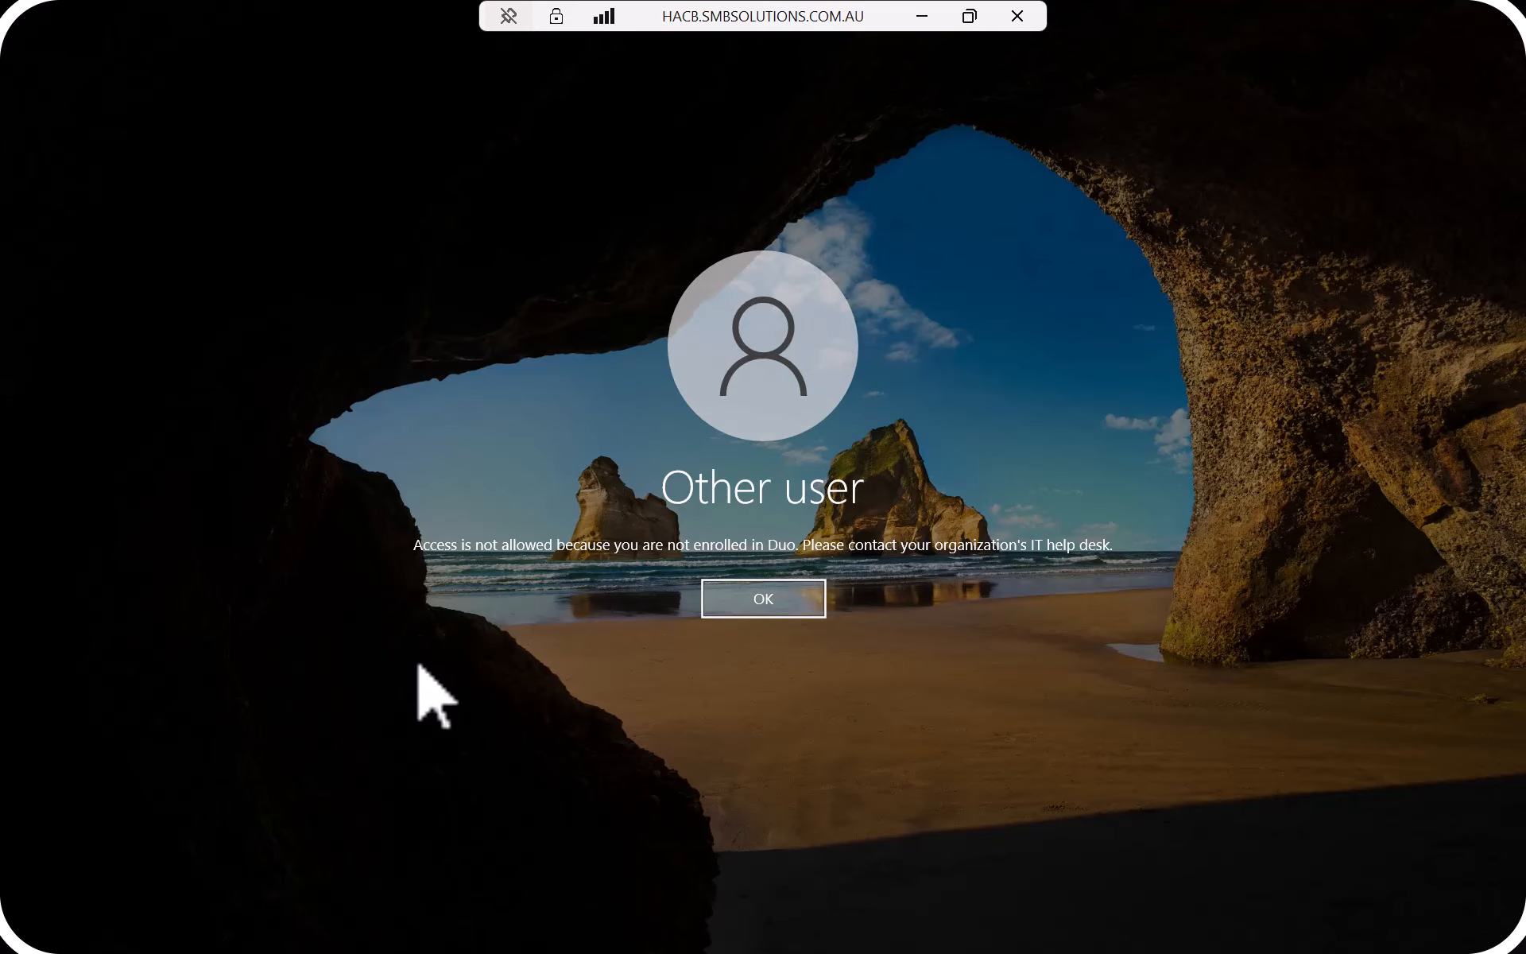
Step: Reduce the remote desktop to a resized window and close all its running sessions through ZAIP Remote Connector
left_click(969, 16)
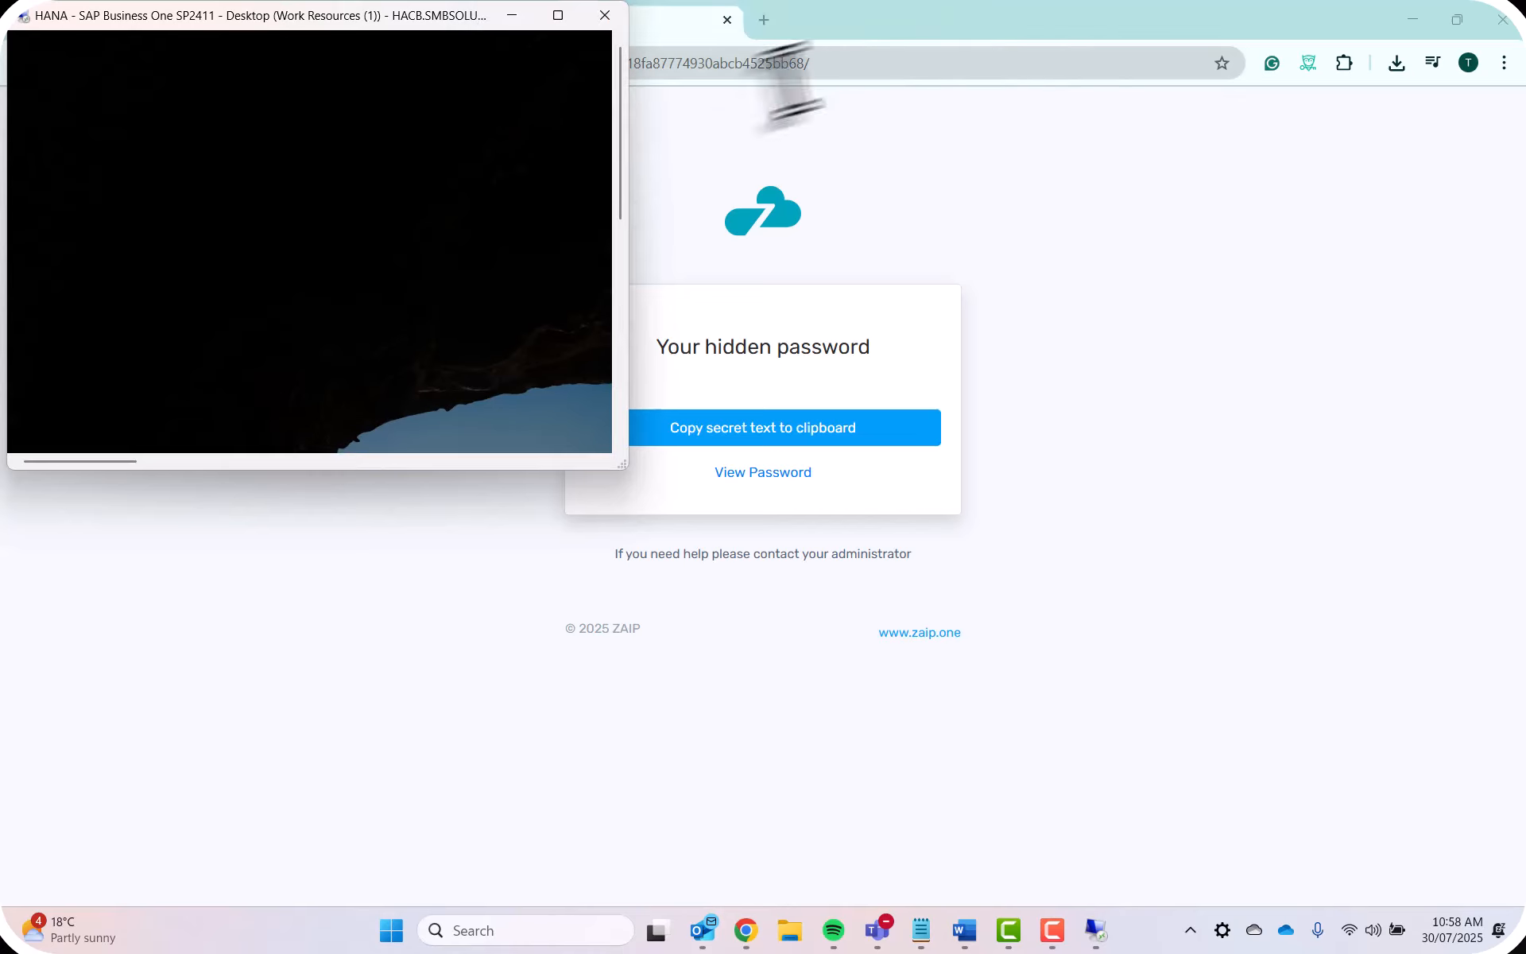
left_click_drag(624, 475, 942, 685)
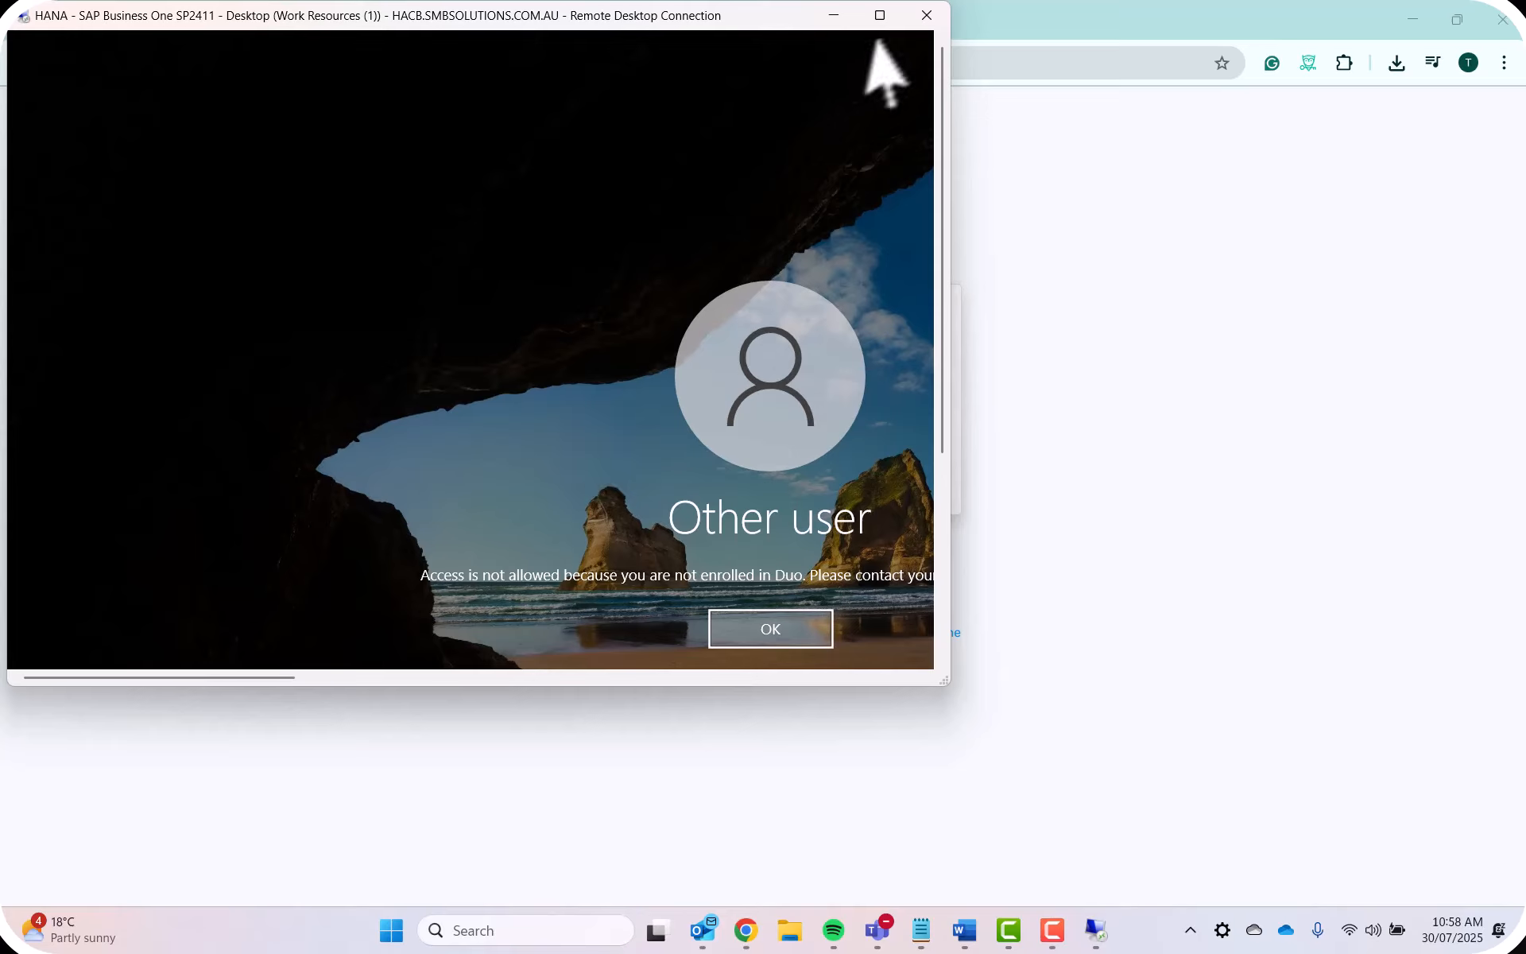
left_click(1190, 930)
right_click(1064, 787)
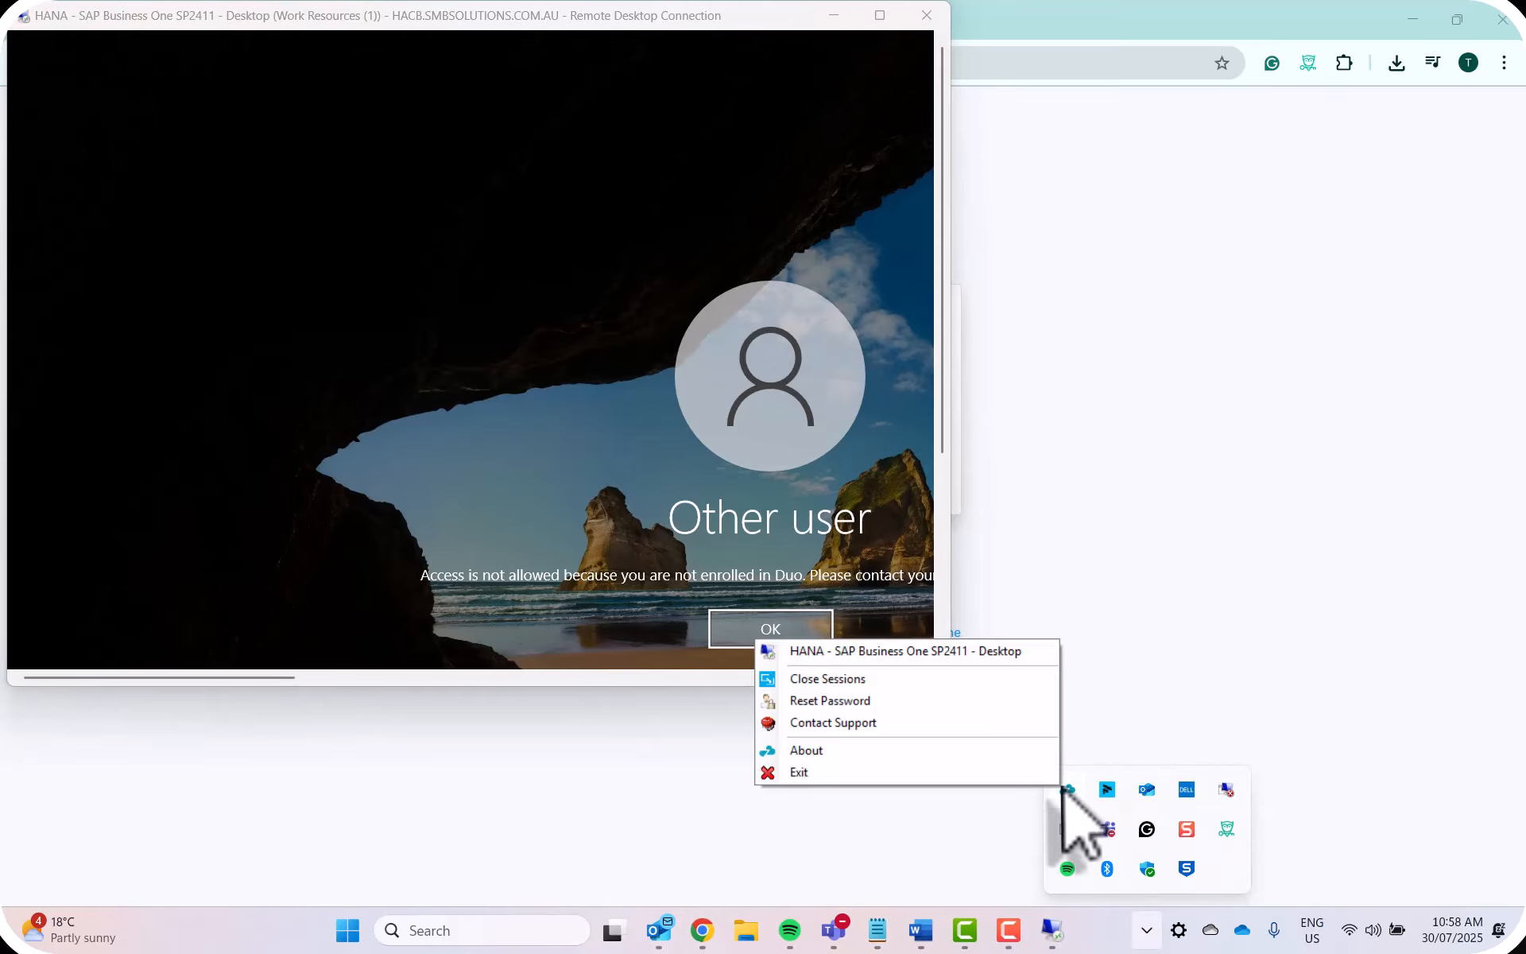
left_click(937, 680)
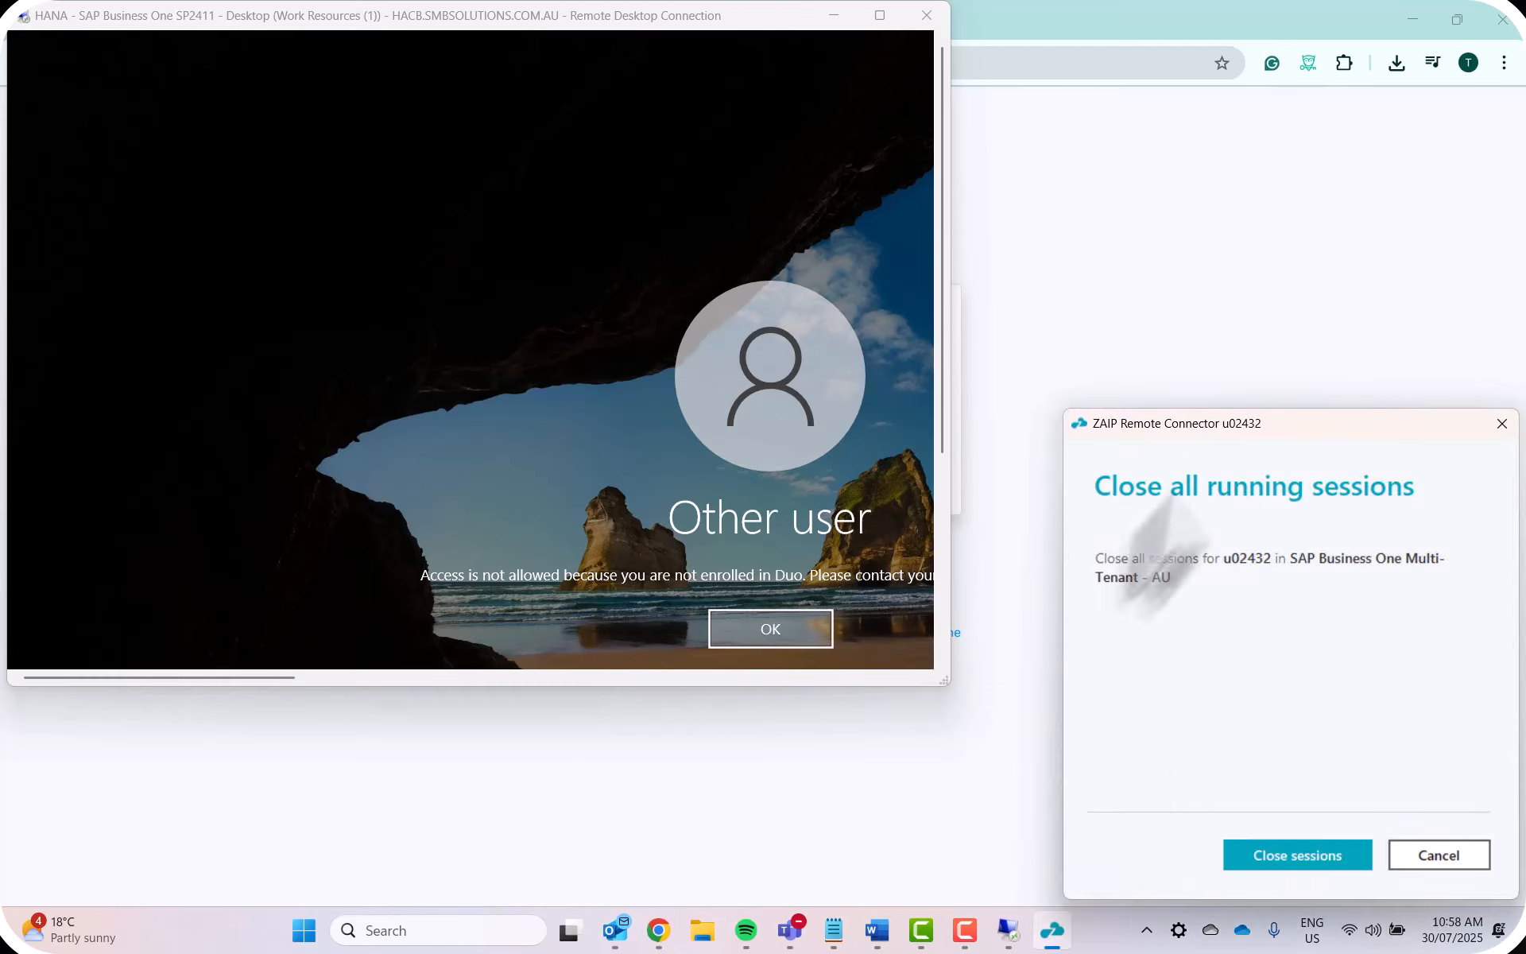
left_click(1312, 862)
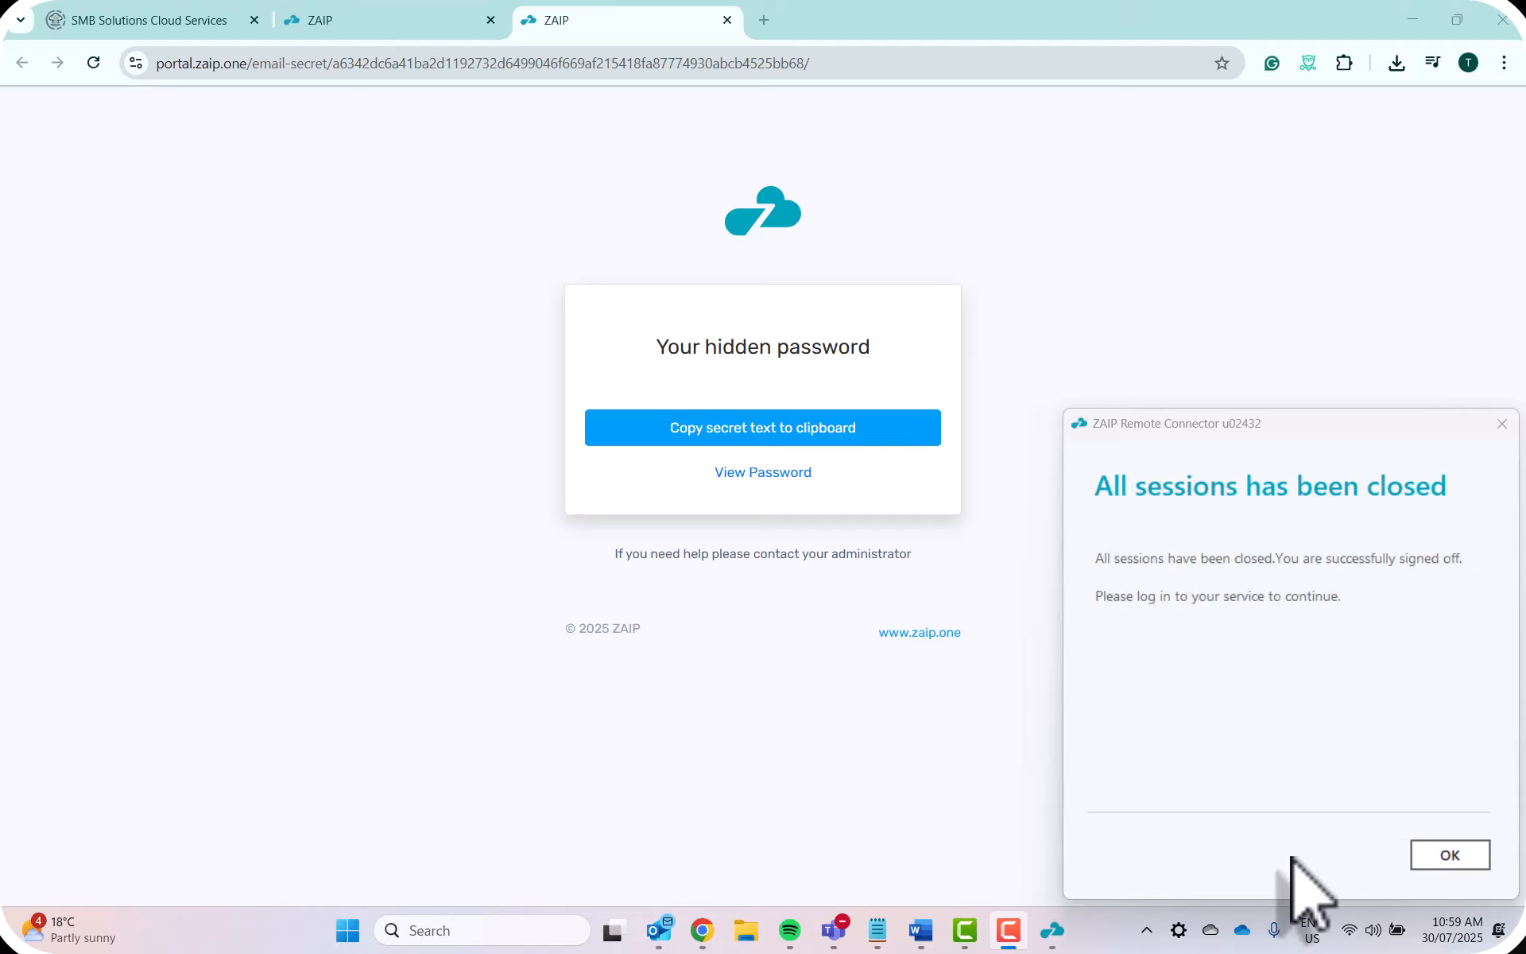
left_click(1439, 855)
left_click(1147, 930)
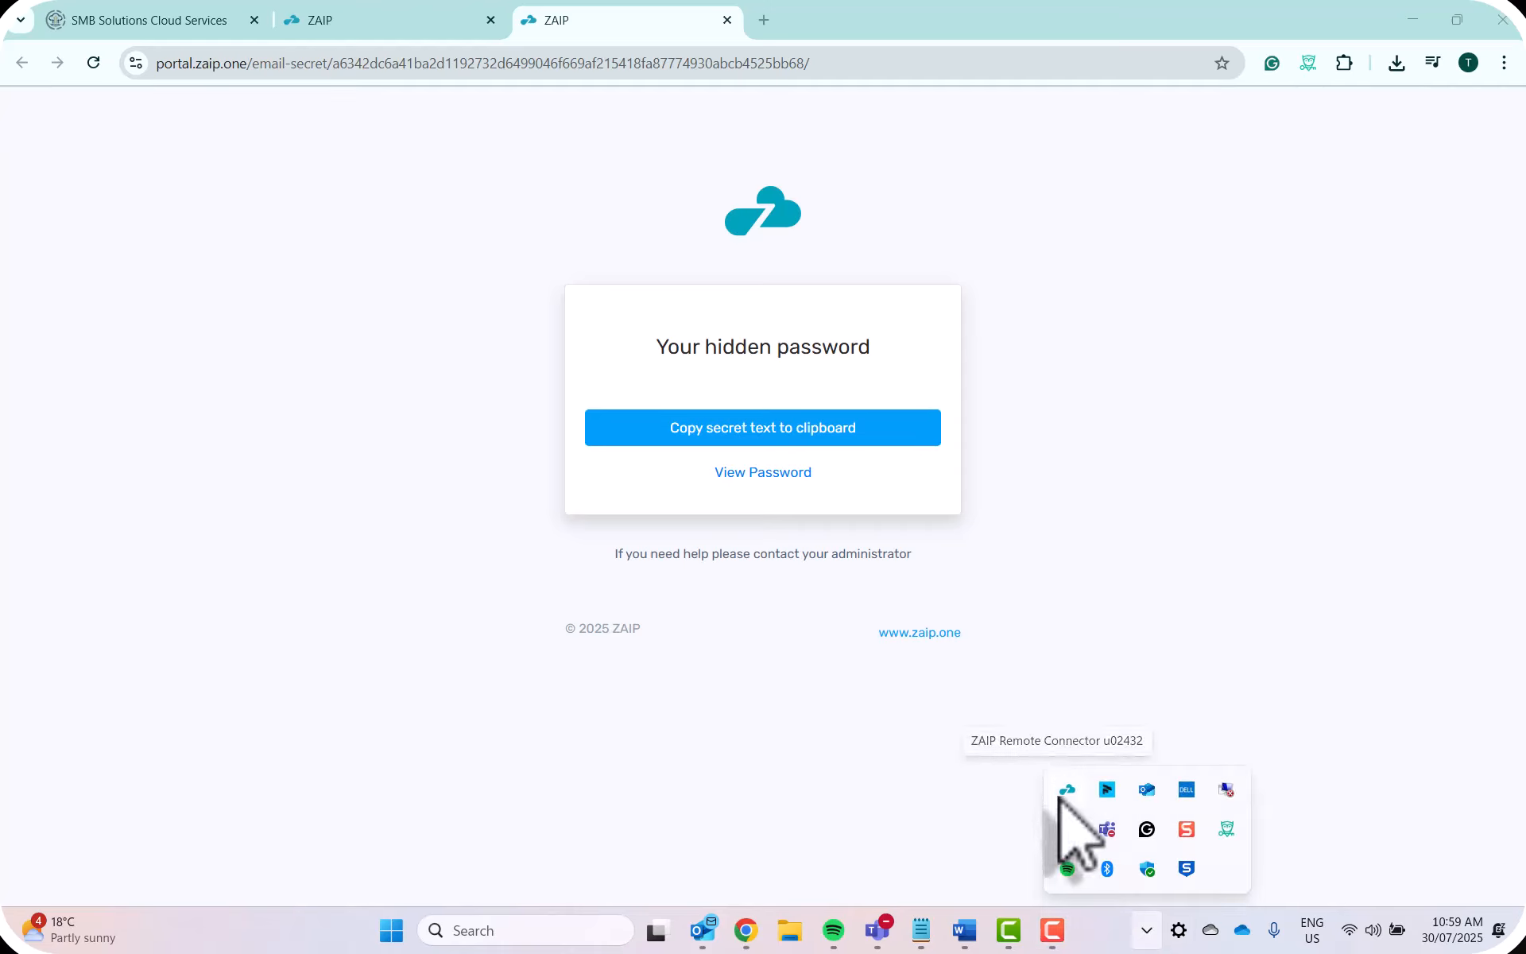
right_click(1060, 791)
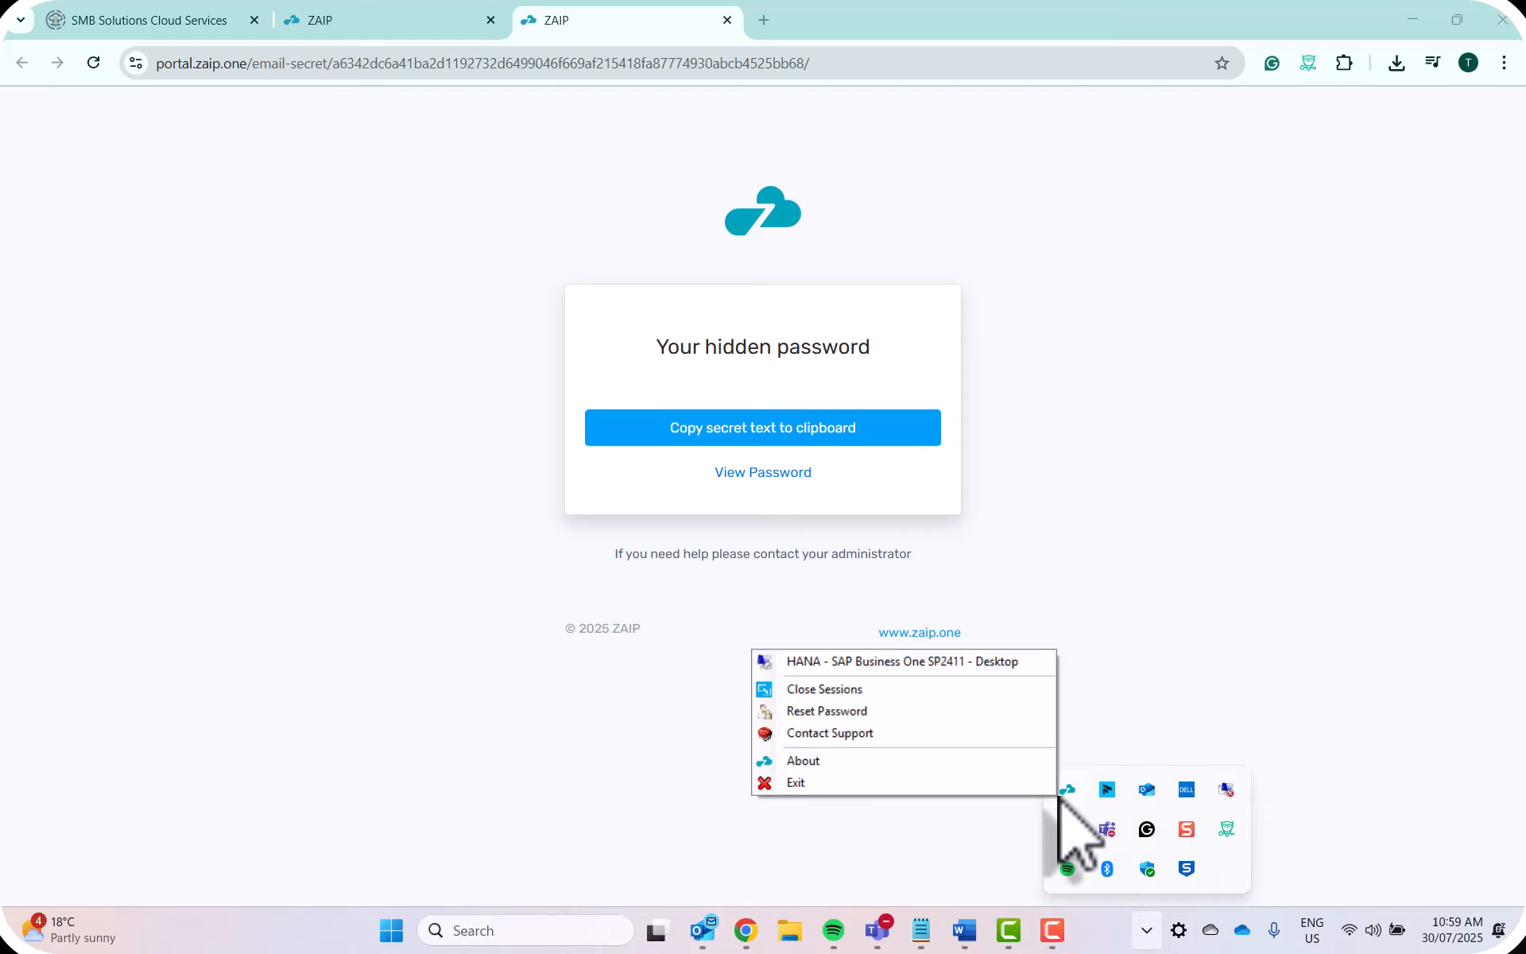
left_click(1152, 666)
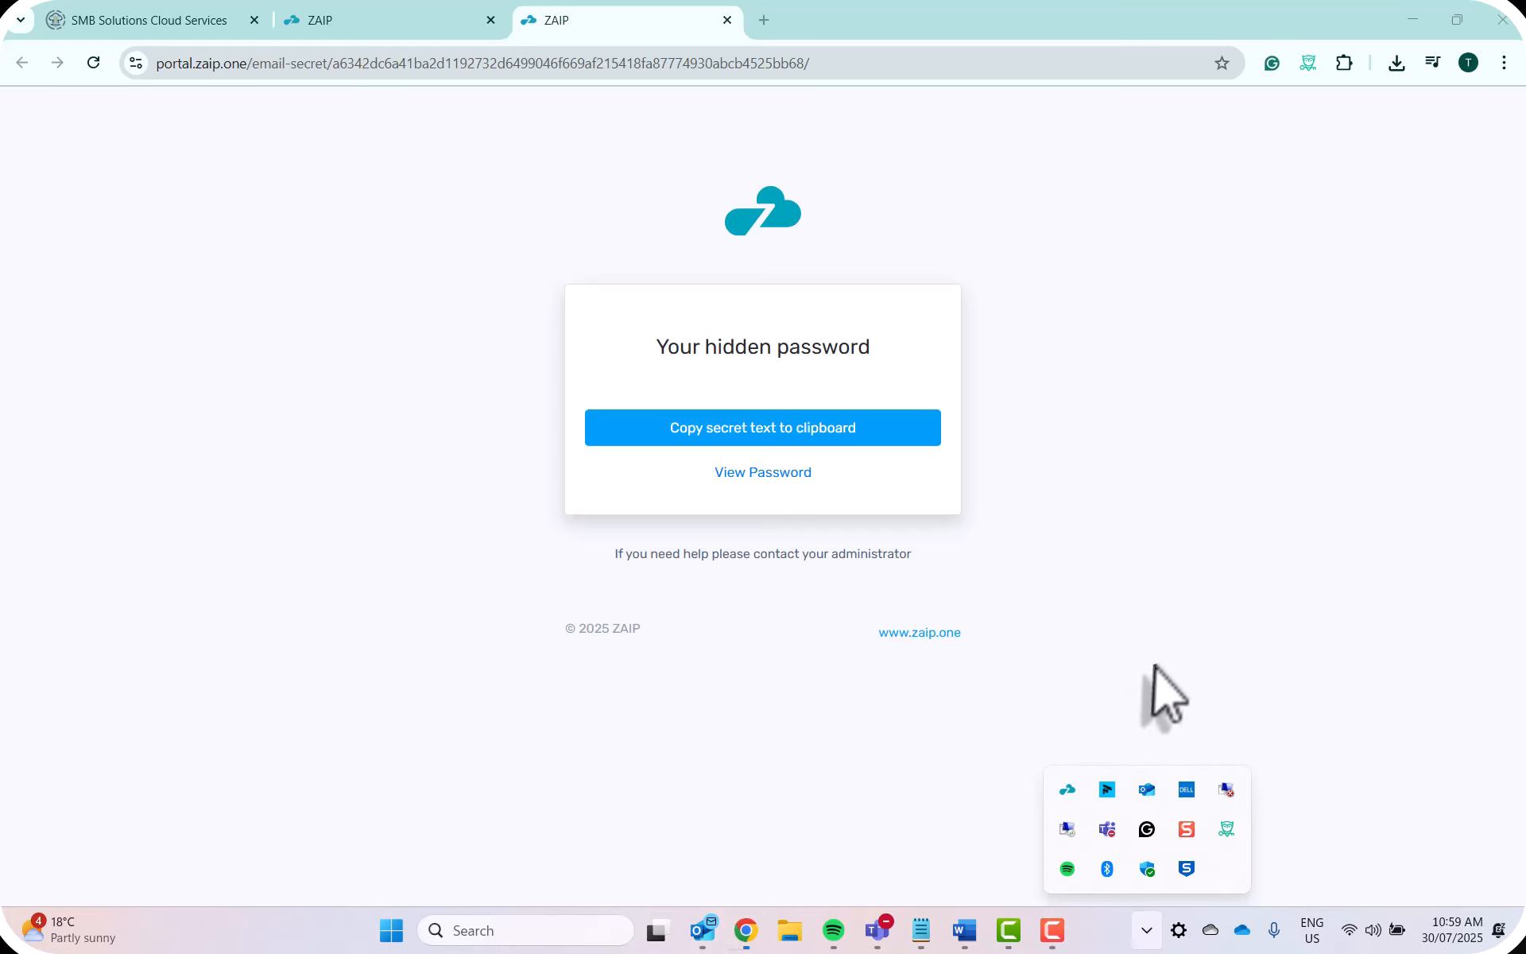